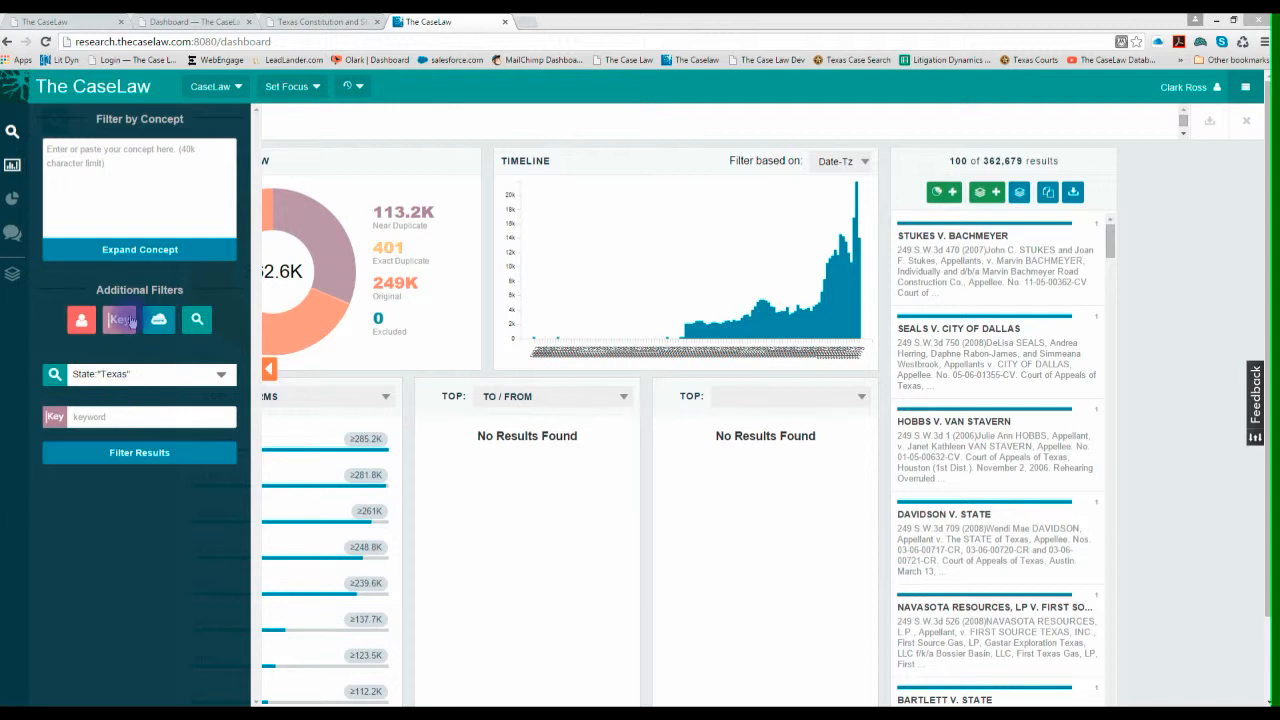
- Filter the Texas cases by the exact keyword "3.402" and apply the filter
{"action": "left_click", "coordinate": [57, 422]}
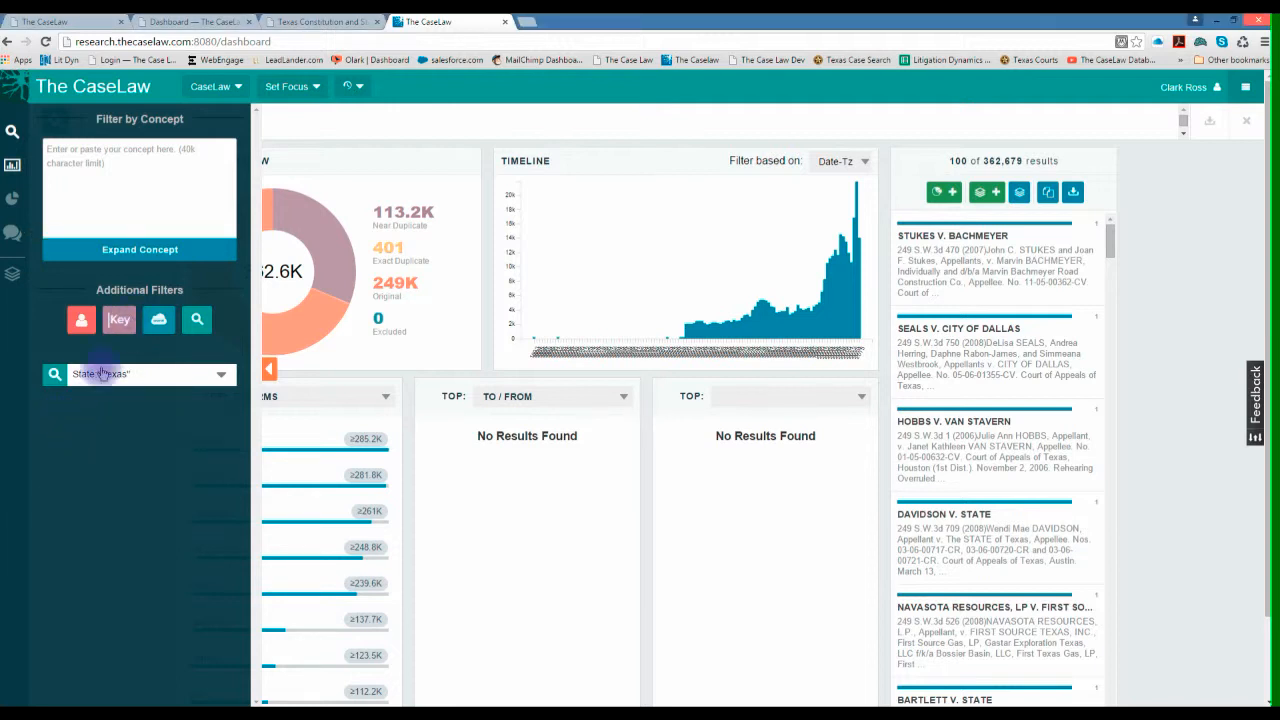
{"action": "left_click", "coordinate": [117, 332]}
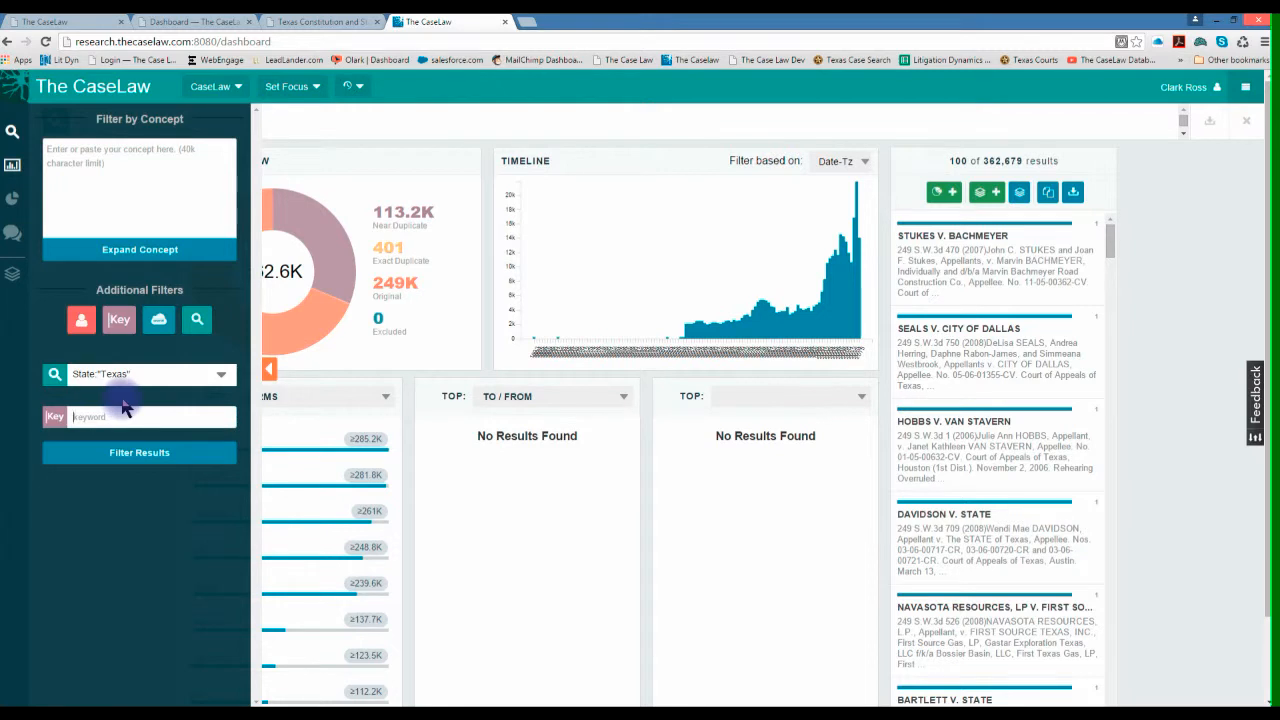
{"action": "type", "text": "\"3"}
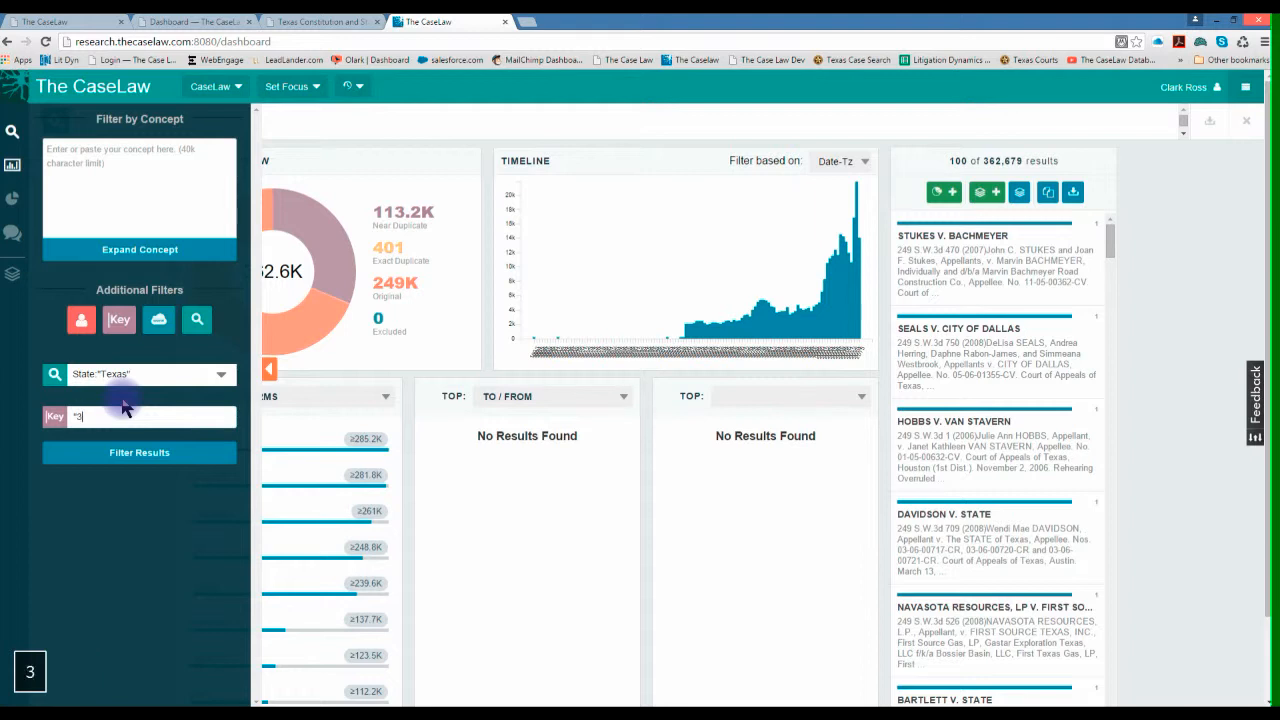
{"action": "type", "text": ".402\""}
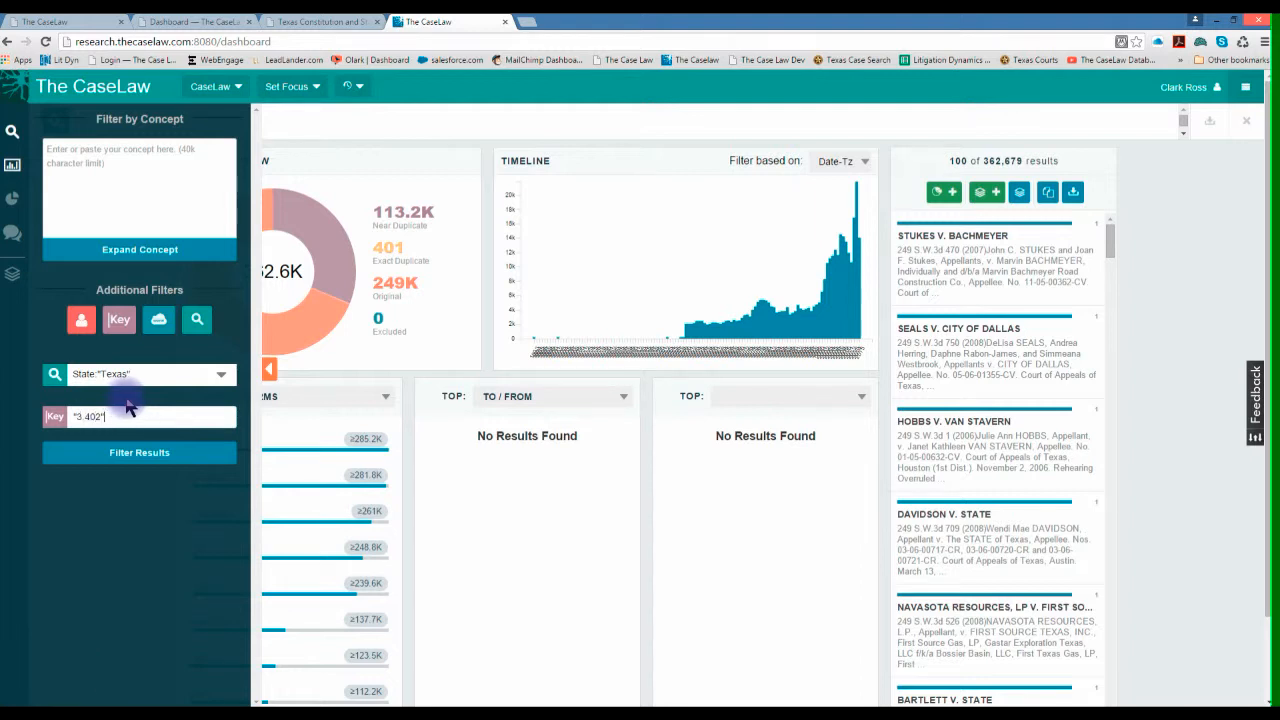
{"action": "left_click", "coordinate": [129, 458]}
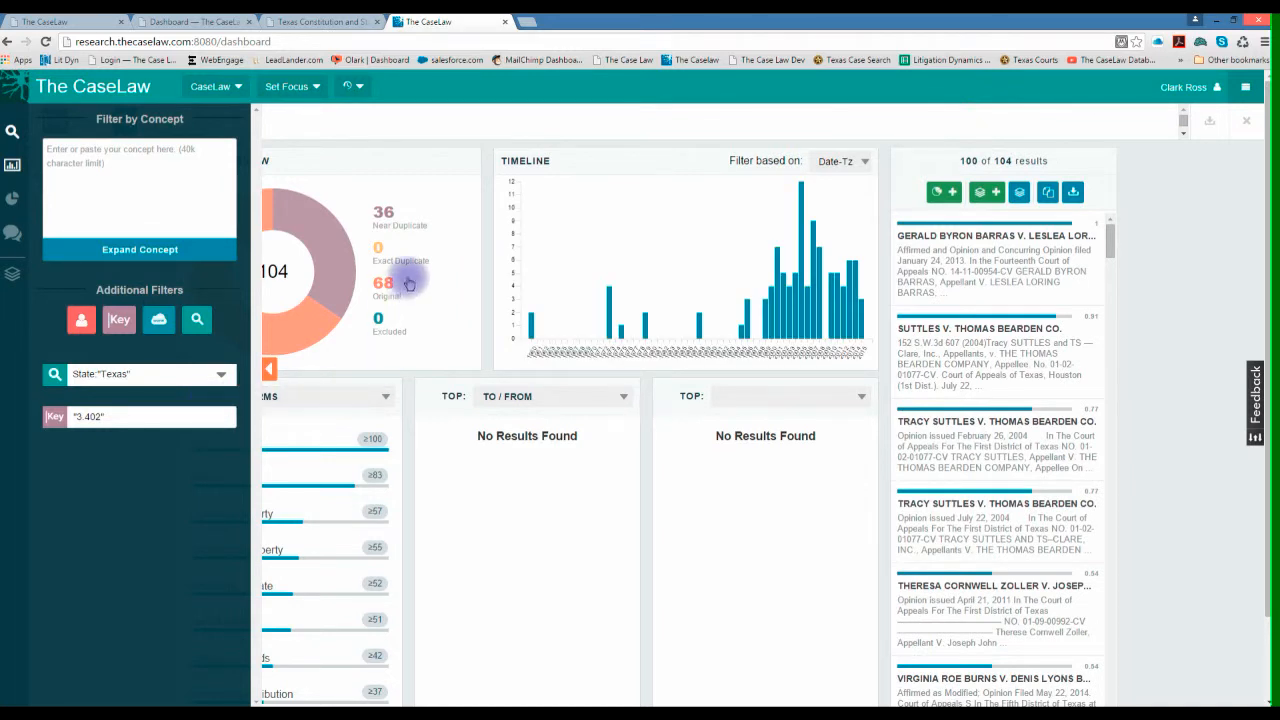
- Open the top-ranked case as a full document, examine the highlighted "3.402" citations, and close the case
{"action": "left_click", "coordinate": [971, 282]}
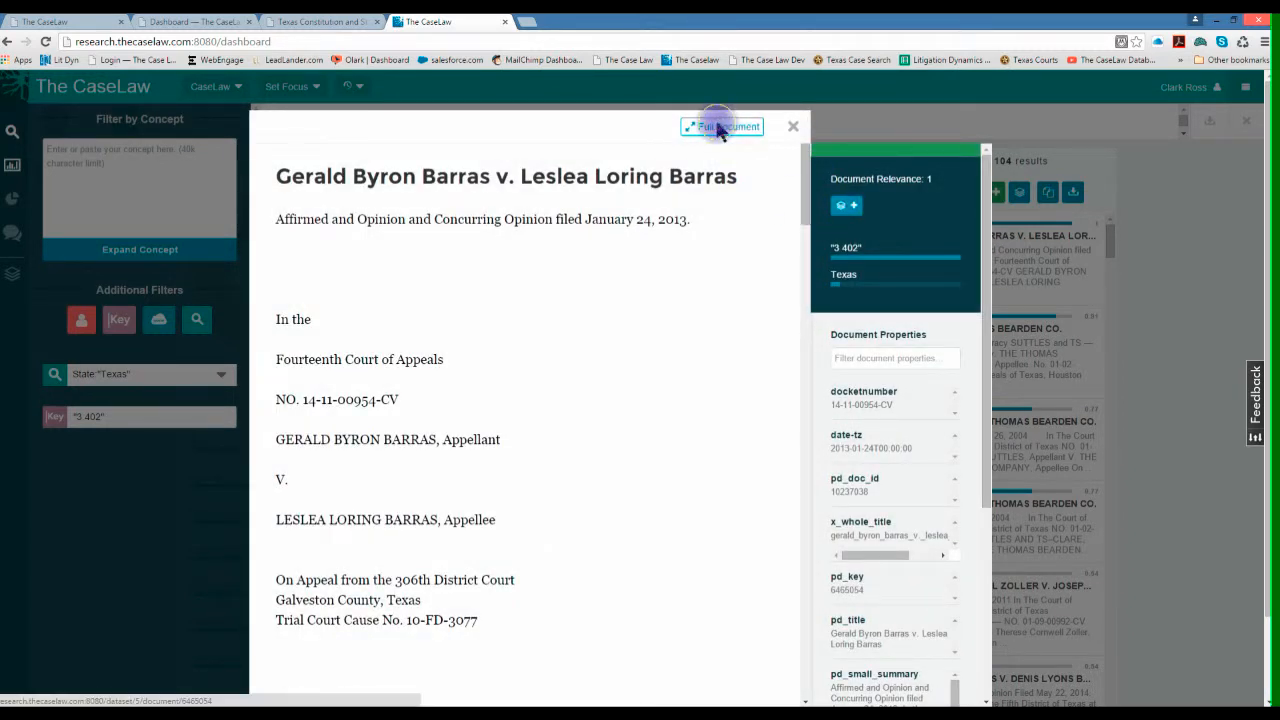
{"action": "left_click", "coordinate": [718, 128]}
{"action": "left_click_drag", "start_coordinate": [1264, 98], "coordinate": [1179, 516]}
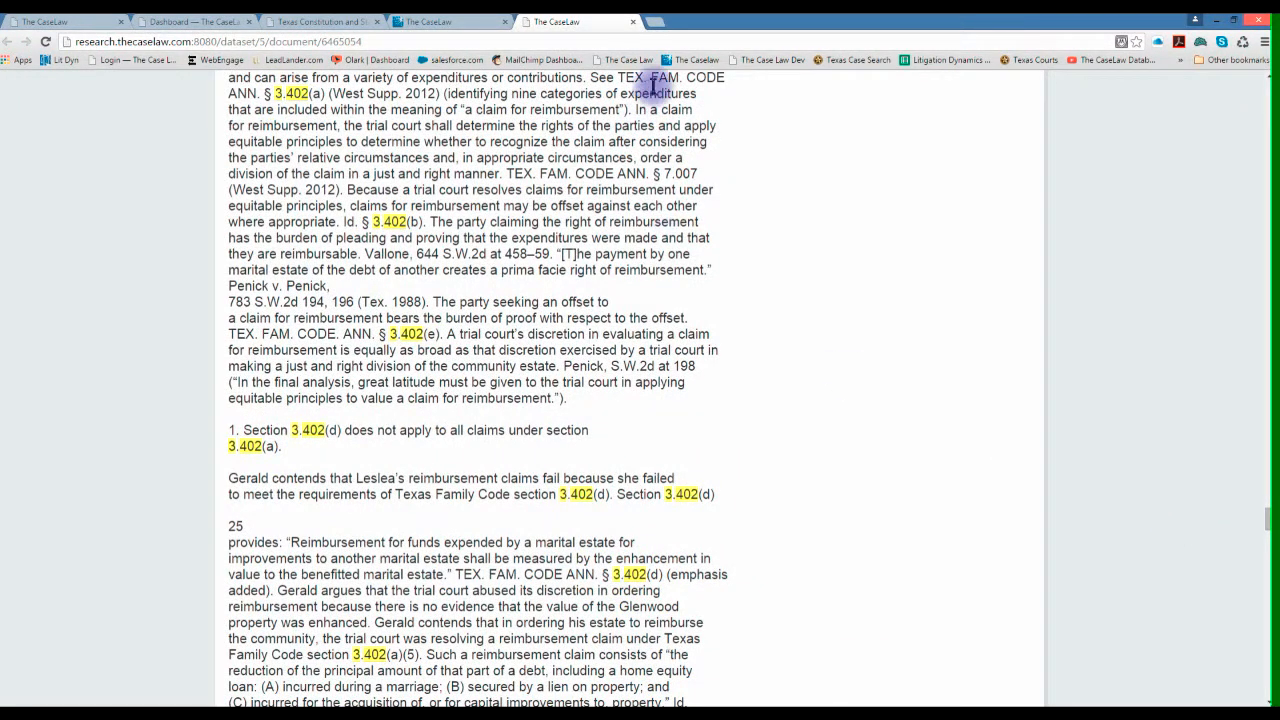
{"action": "left_click", "coordinate": [632, 21]}
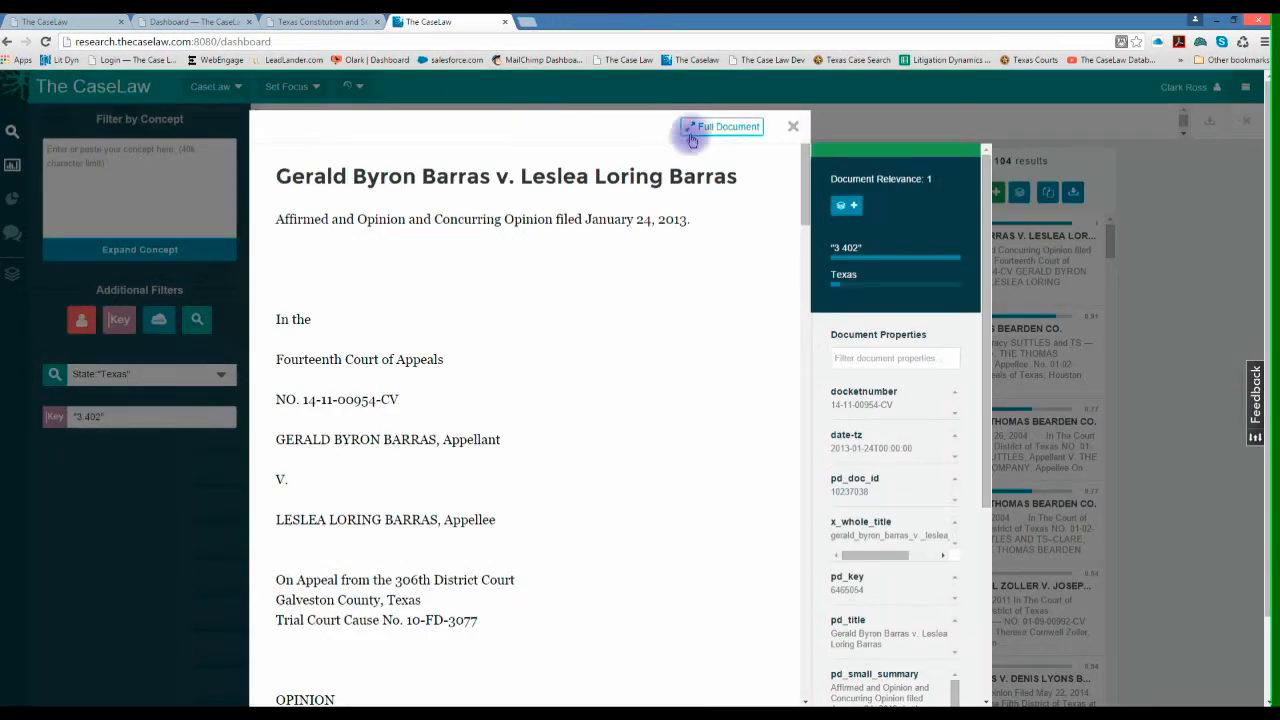
{"action": "left_click", "coordinate": [790, 129]}
- Remove the "3.402" keyword filter and add a blank keyword filter alongside the Texas state filter
{"action": "left_click", "coordinate": [94, 150]}
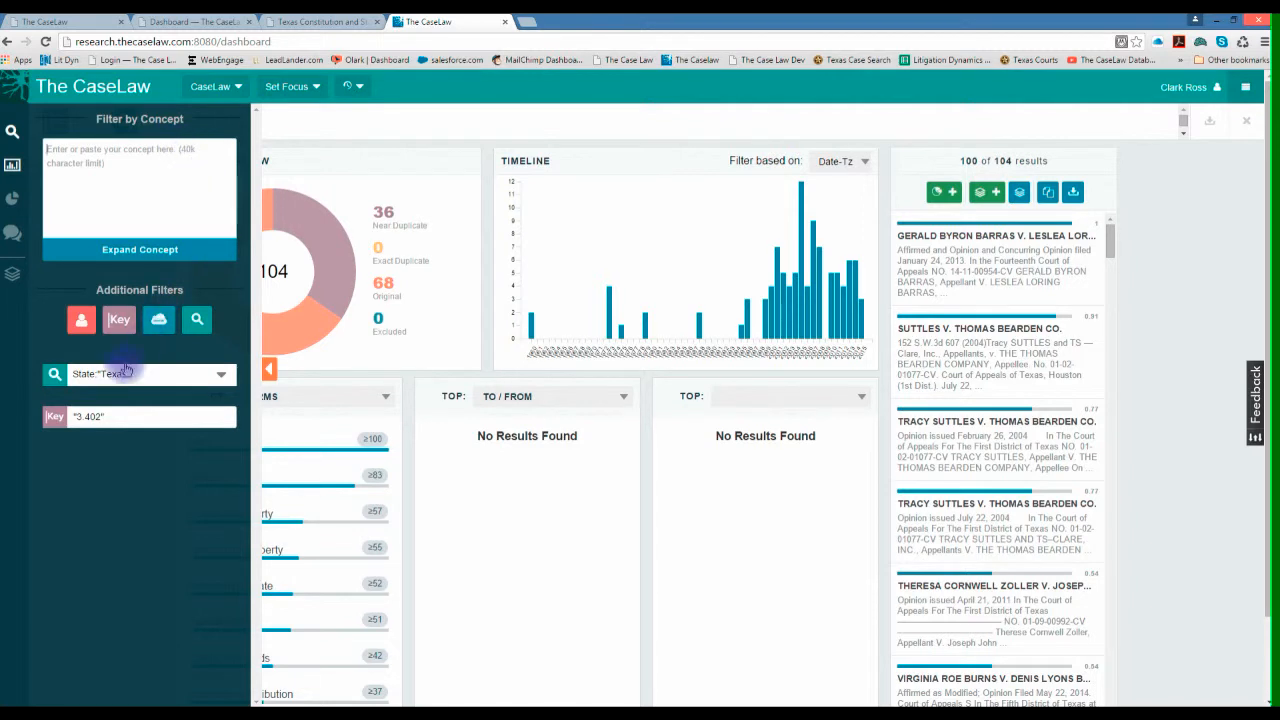
{"action": "left_click", "coordinate": [56, 418]}
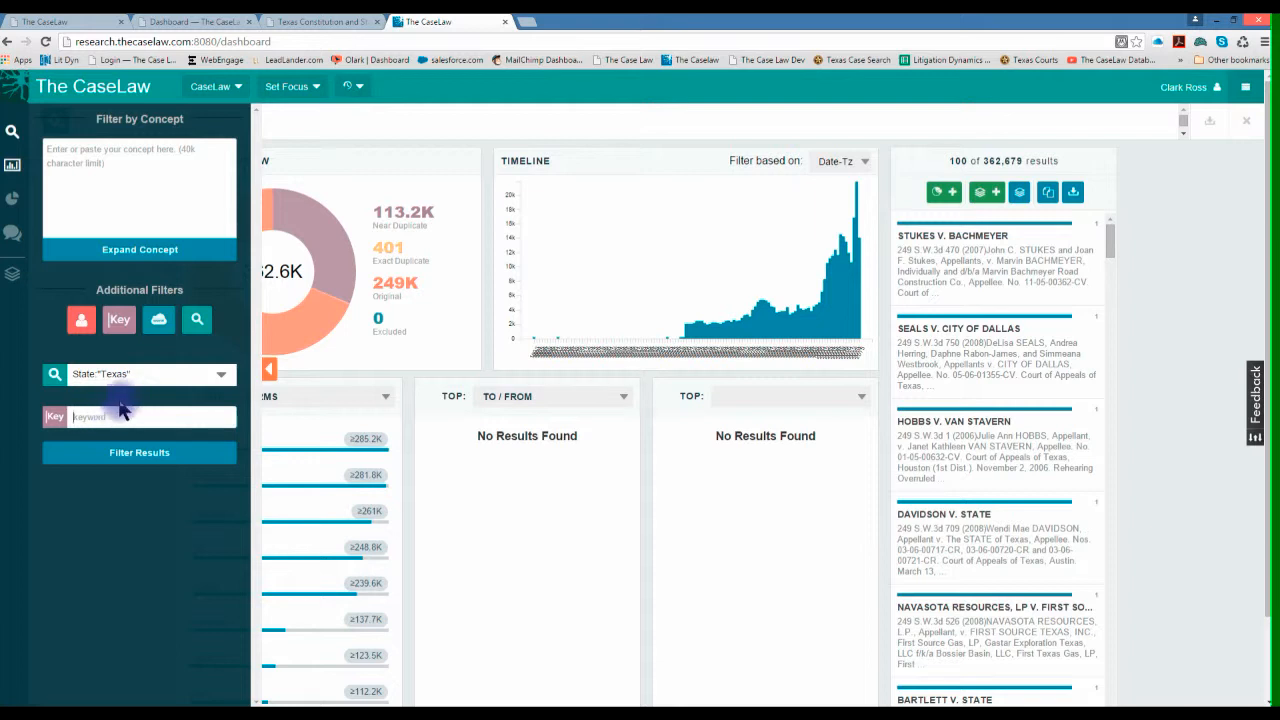
{"action": "left_click", "coordinate": [121, 413]}
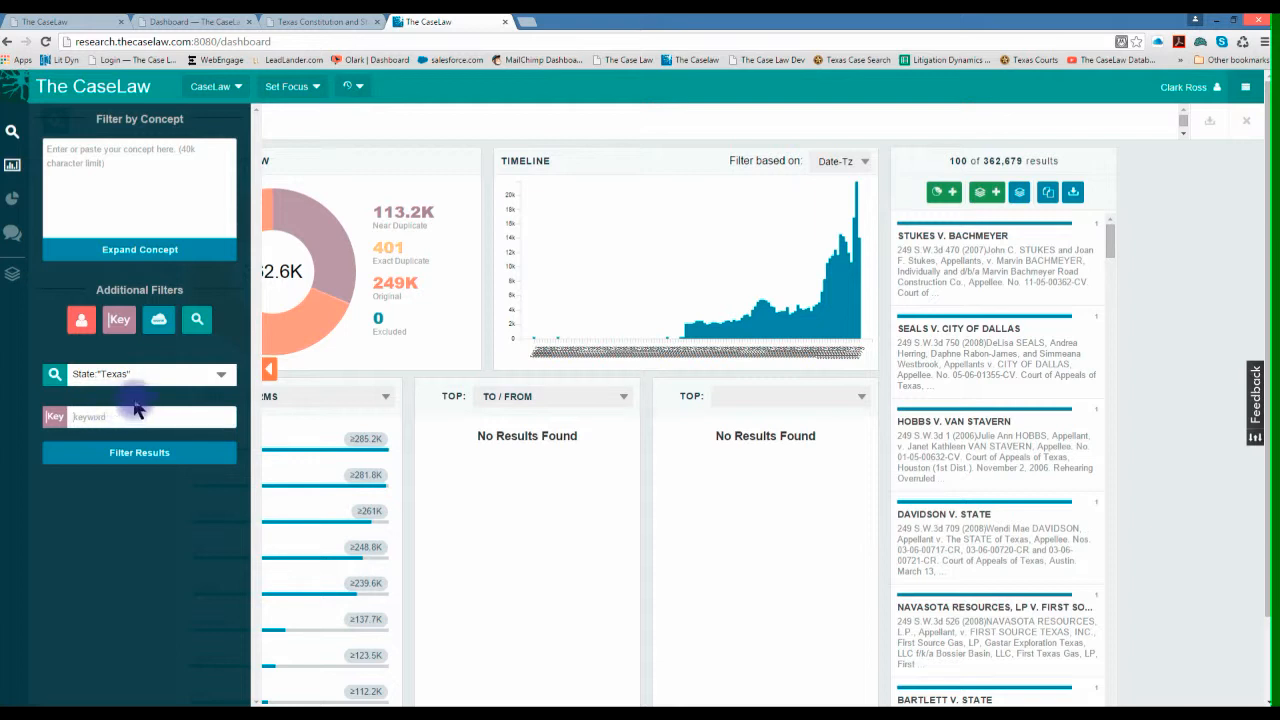
- View the Lucene query behind the most recent search in the search history and close it
{"action": "left_click", "coordinate": [359, 88]}
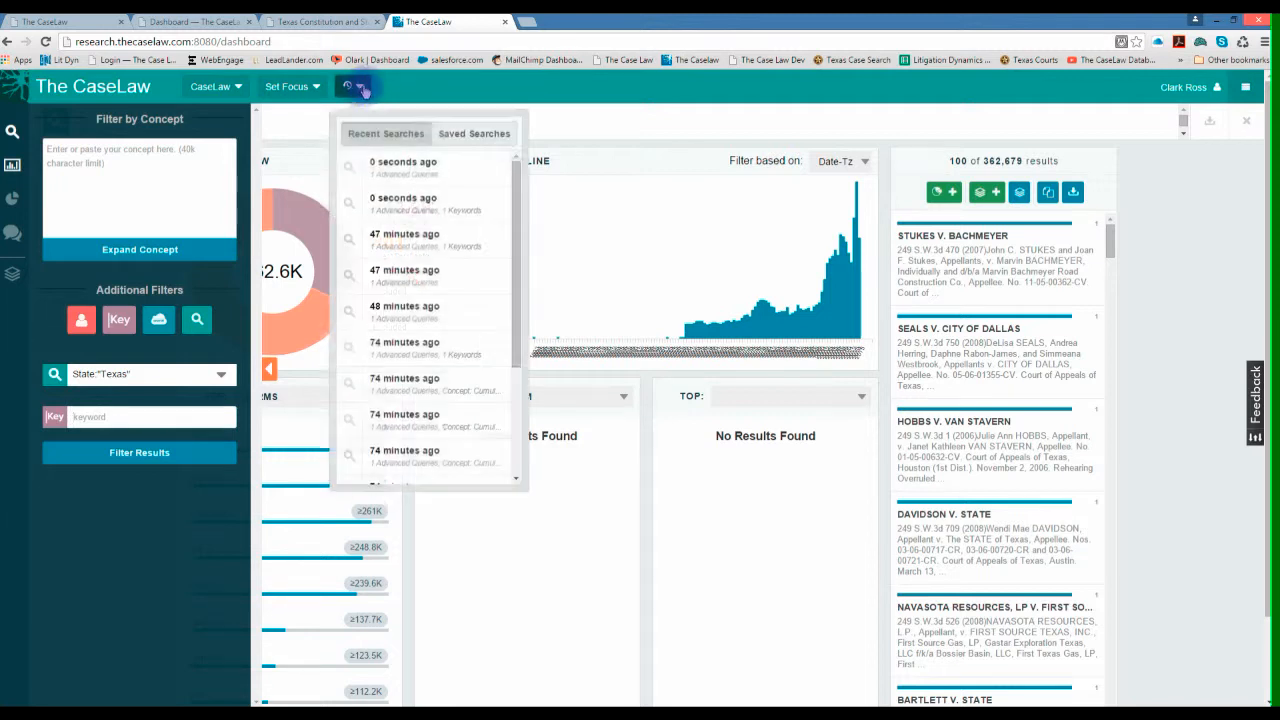
{"action": "left_click", "coordinate": [380, 132]}
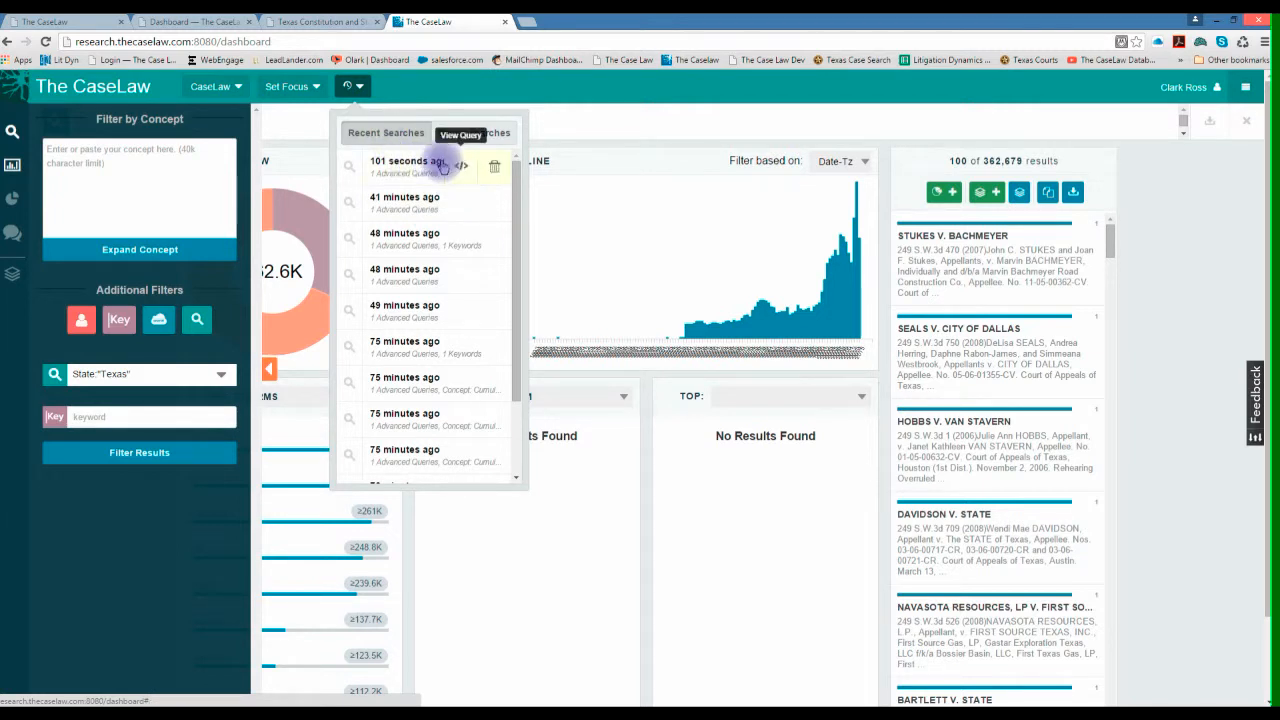
{"action": "left_click", "coordinate": [460, 170]}
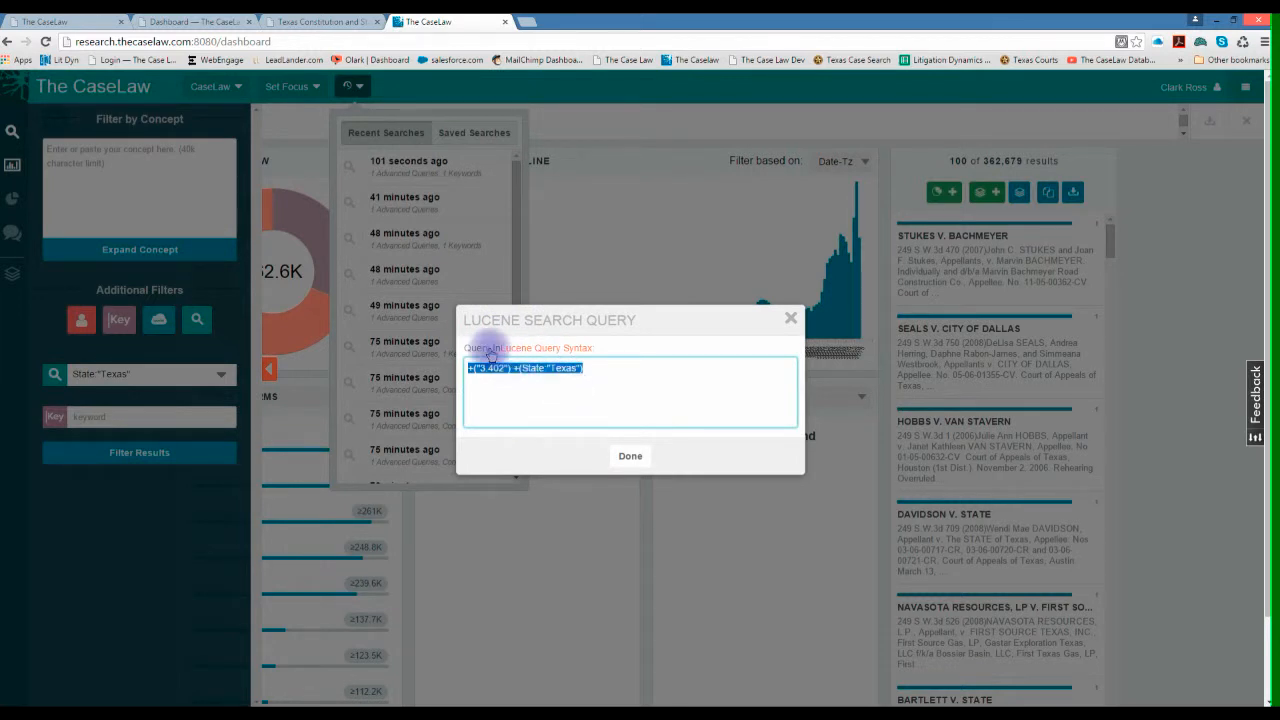
{"action": "left_click", "coordinate": [570, 428]}
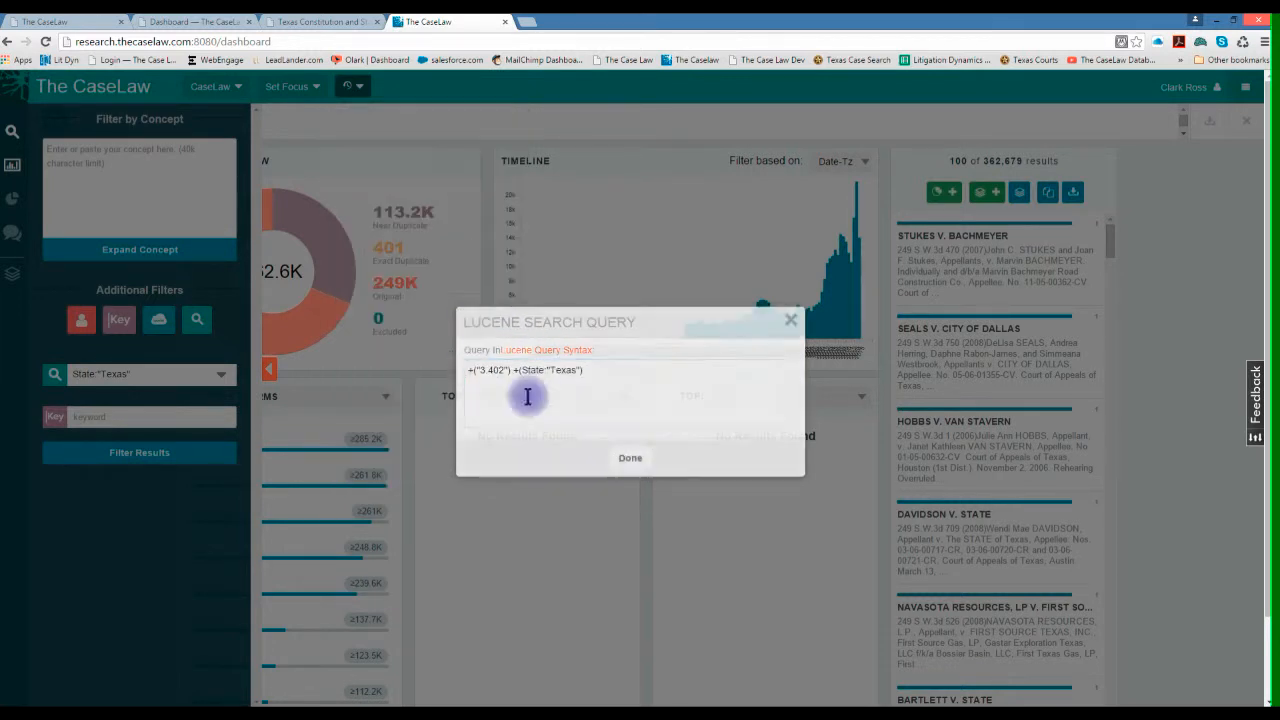
- Rerun the most recent "3.402" Texas search from the search history
{"action": "left_click", "coordinate": [412, 254]}
{"action": "left_click", "coordinate": [355, 88]}
{"action": "left_click", "coordinate": [396, 170]}
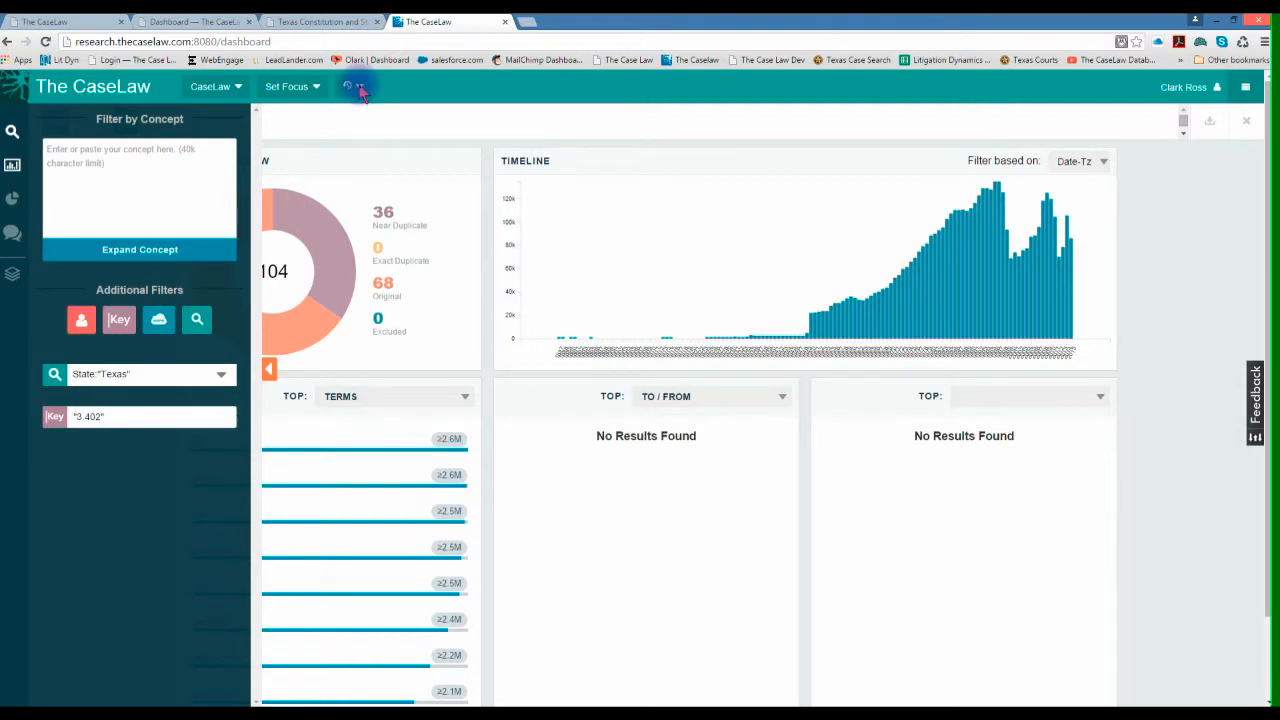
- View the most recent search's query again and open the linked Lucene Query Syntax reference
{"action": "left_click", "coordinate": [358, 87]}
{"action": "left_click", "coordinate": [380, 138]}
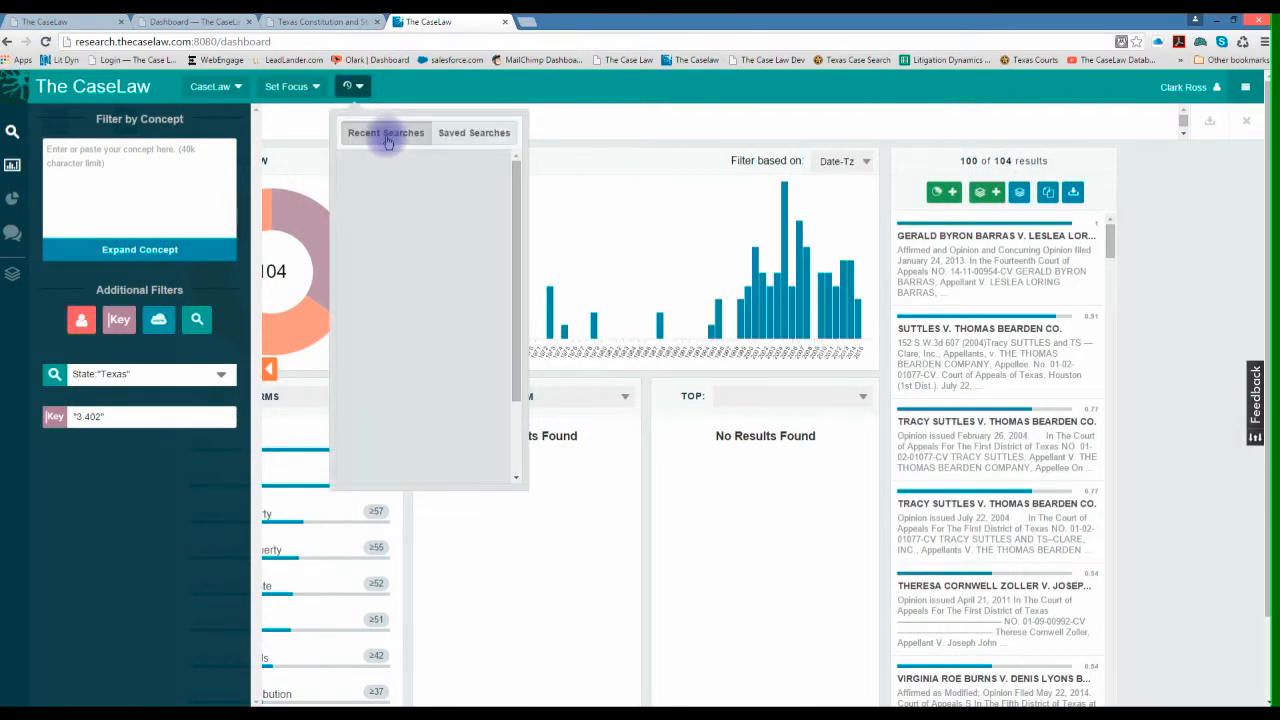
{"action": "left_click", "coordinate": [457, 176]}
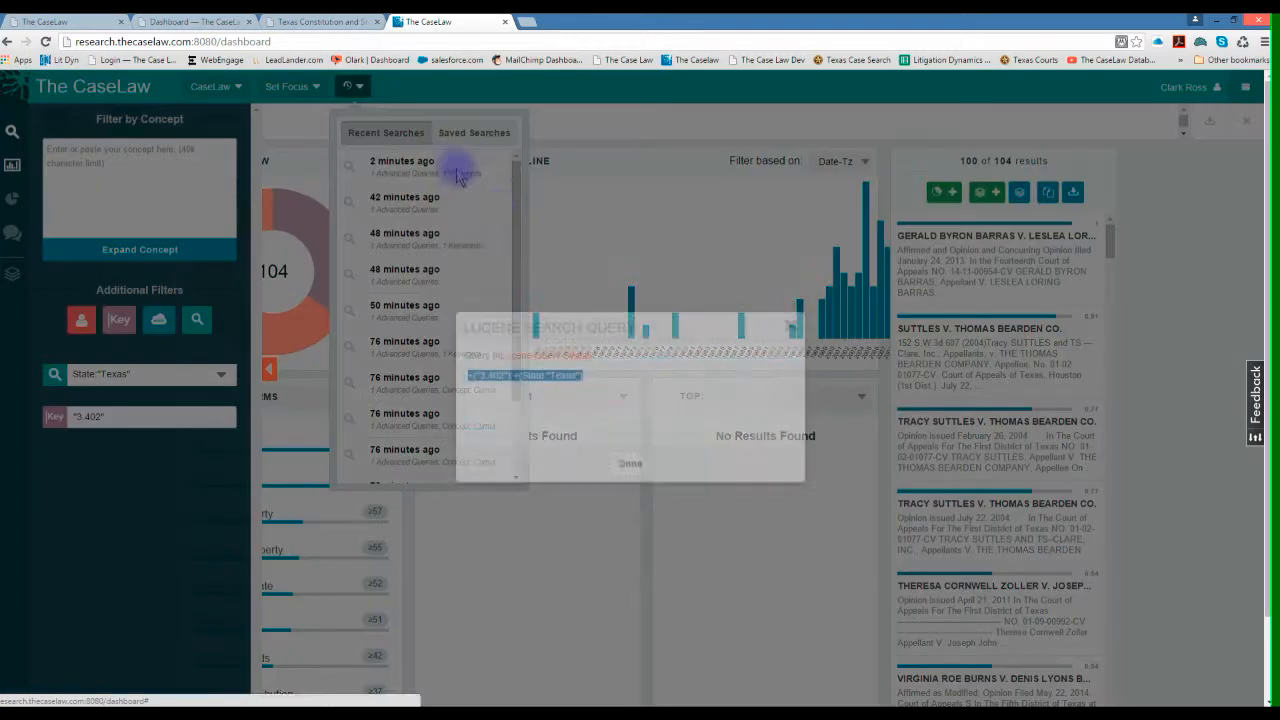
{"action": "left_click", "coordinate": [542, 349]}
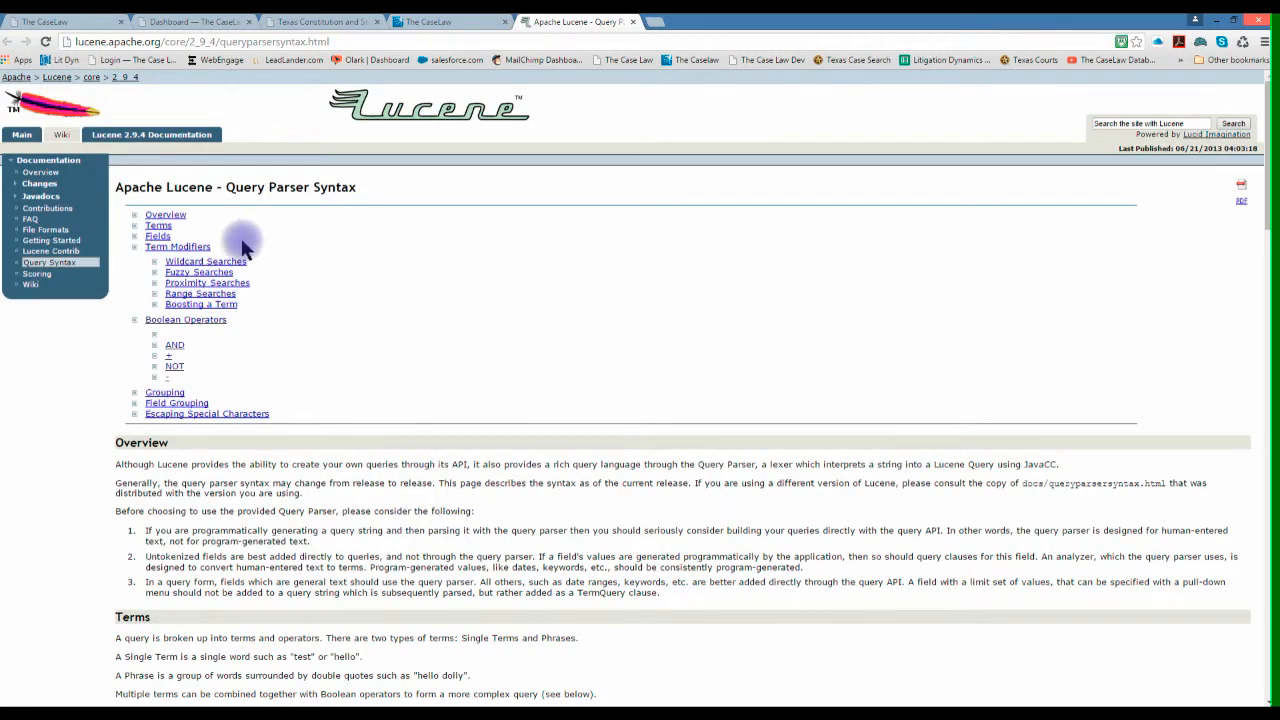
- Examine the reference's sections on wildcard, fuzzy and proximity searches and Boolean operators, and close the reference and the query
{"action": "scroll", "coordinate": [200, 238], "scroll_direction": "down", "scroll_amount": 5}
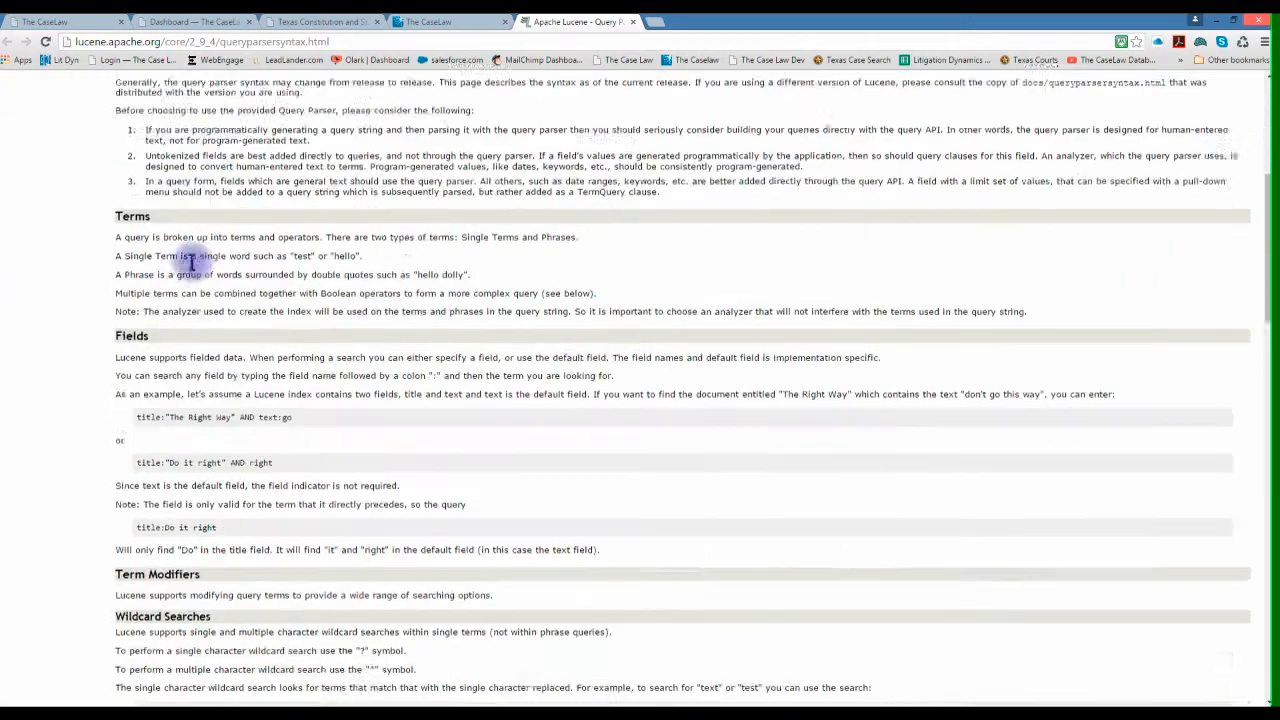
{"action": "scroll", "coordinate": [190, 313], "scroll_direction": "down", "scroll_amount": 5}
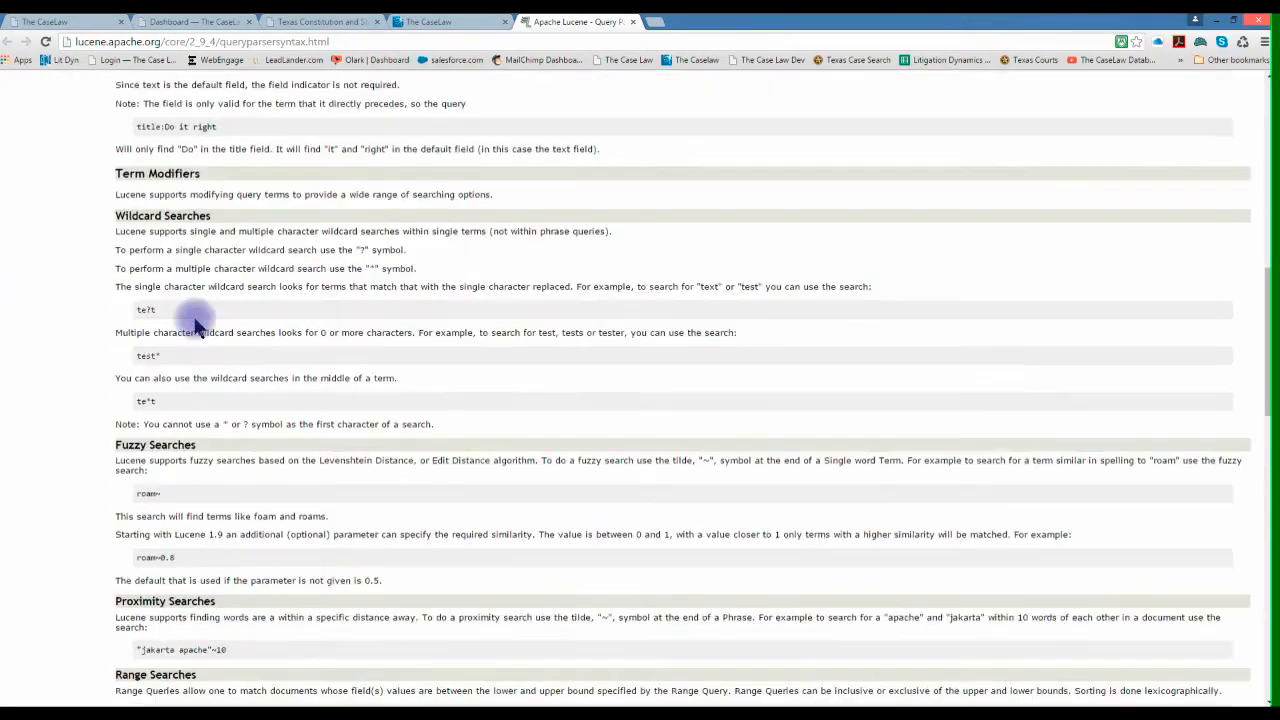
{"action": "scroll", "coordinate": [197, 348], "scroll_direction": "down", "scroll_amount": 4}
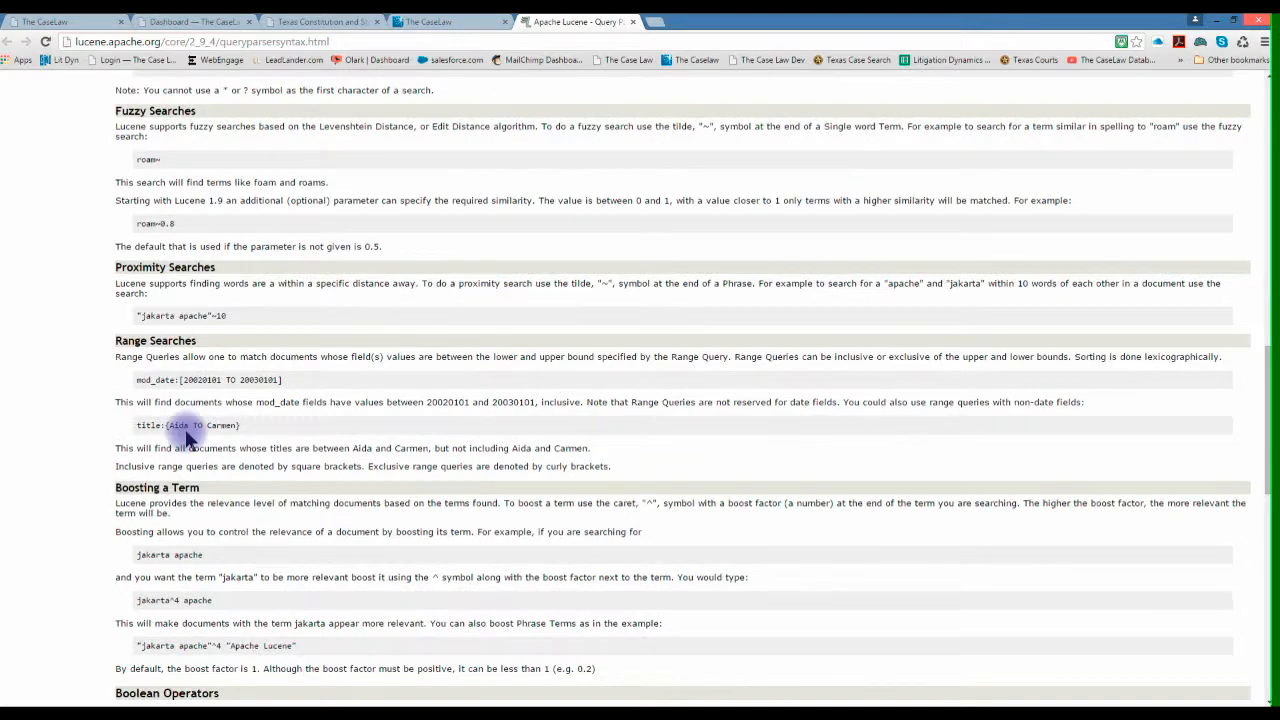
{"action": "scroll", "coordinate": [228, 362], "scroll_direction": "up", "scroll_amount": 3}
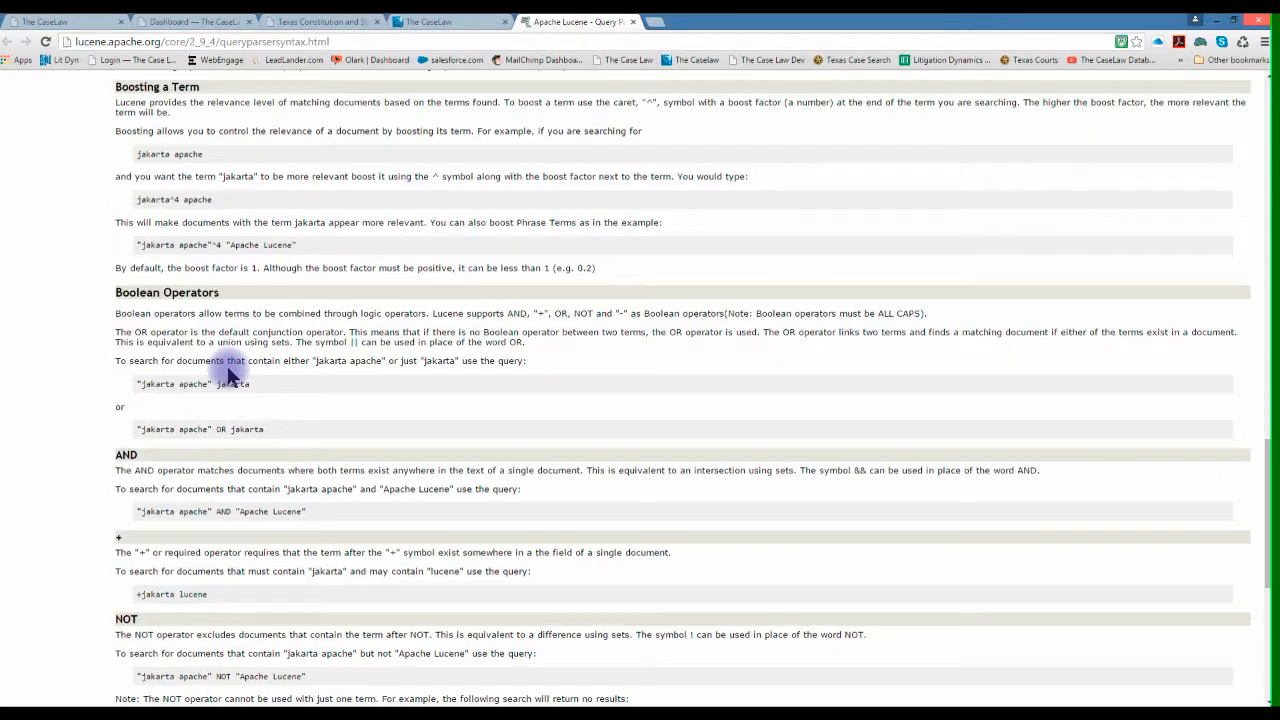
{"action": "scroll", "coordinate": [228, 358], "scroll_direction": "up", "scroll_amount": 4}
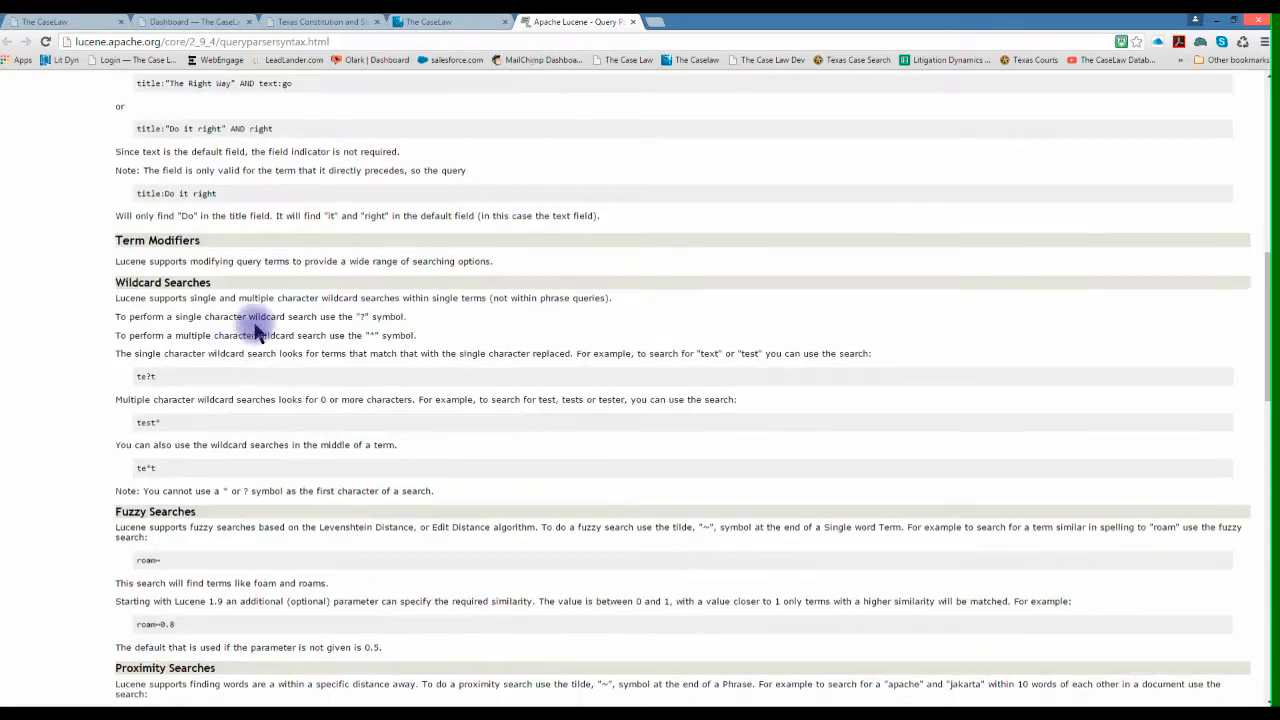
{"action": "left_click", "coordinate": [632, 21]}
{"action": "left_click", "coordinate": [790, 318]}
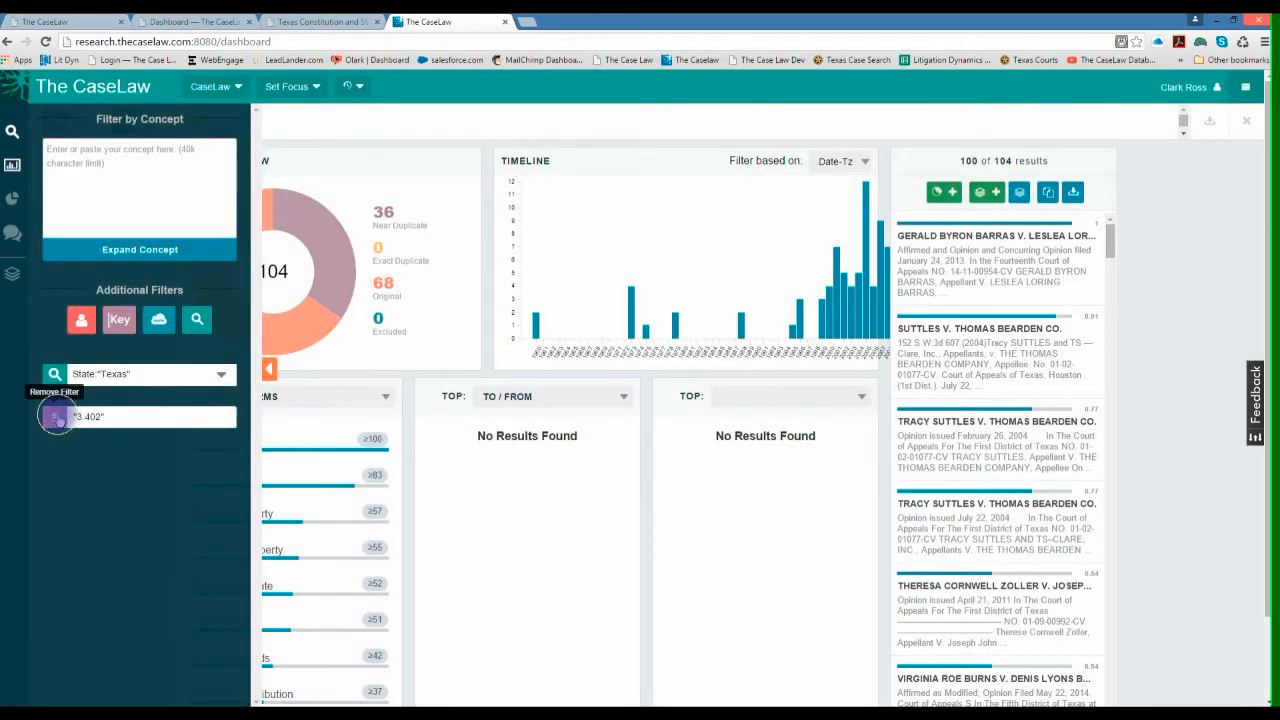
- Replace the "3.402" keyword filter with a blank one and copy the phrase "15 U.S.C. 2" from the Notepad notes
{"action": "left_click", "coordinate": [56, 417]}
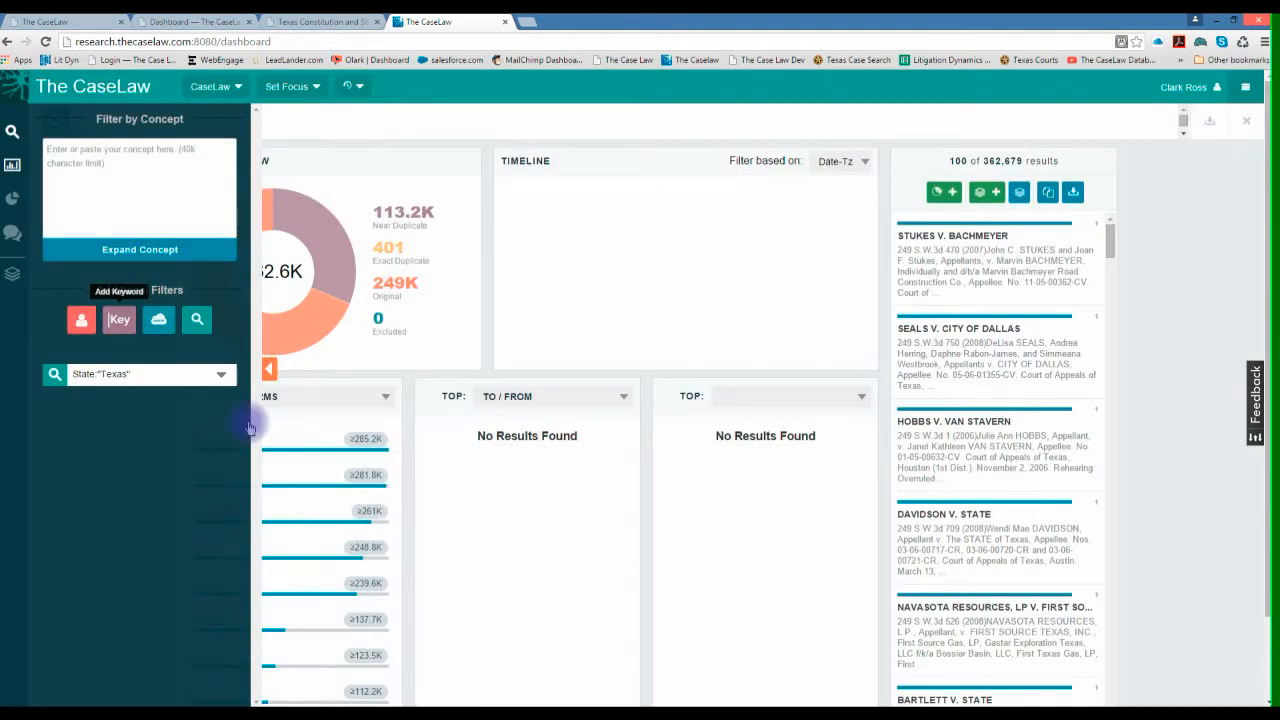
{"action": "left_click", "coordinate": [498, 712]}
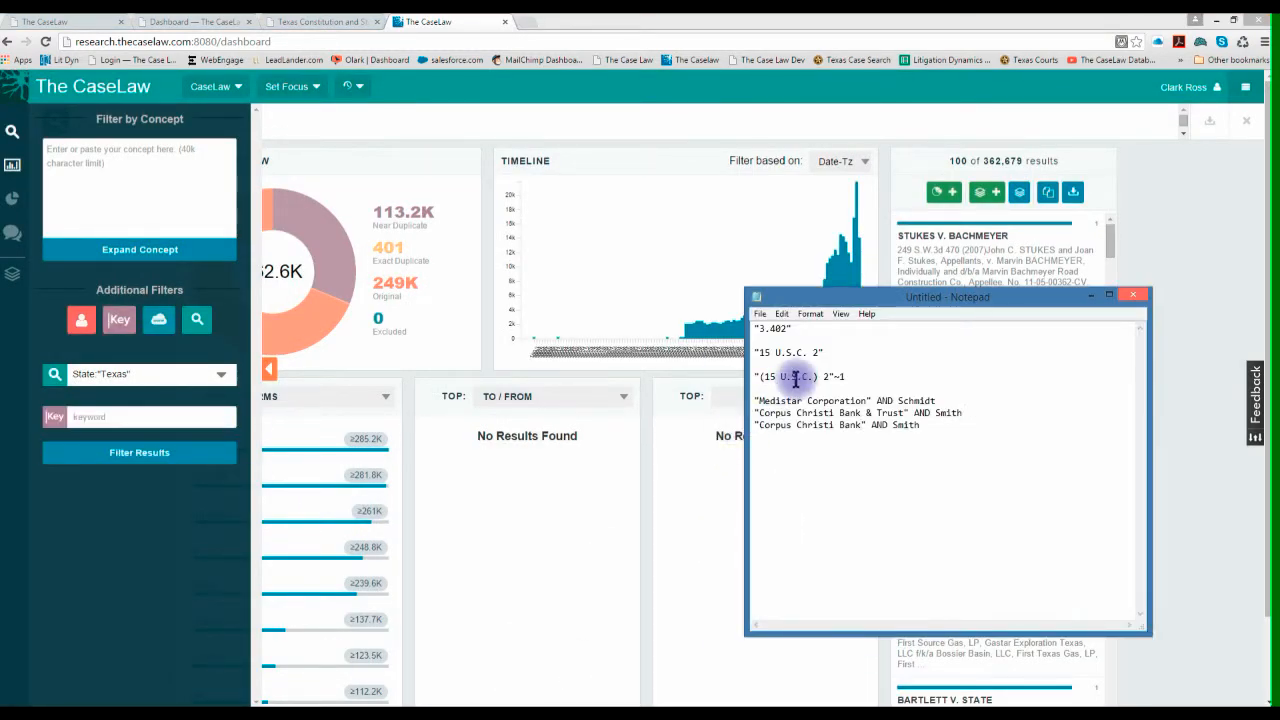
{"action": "left_click_drag", "start_coordinate": [754, 352], "coordinate": [833, 348]}
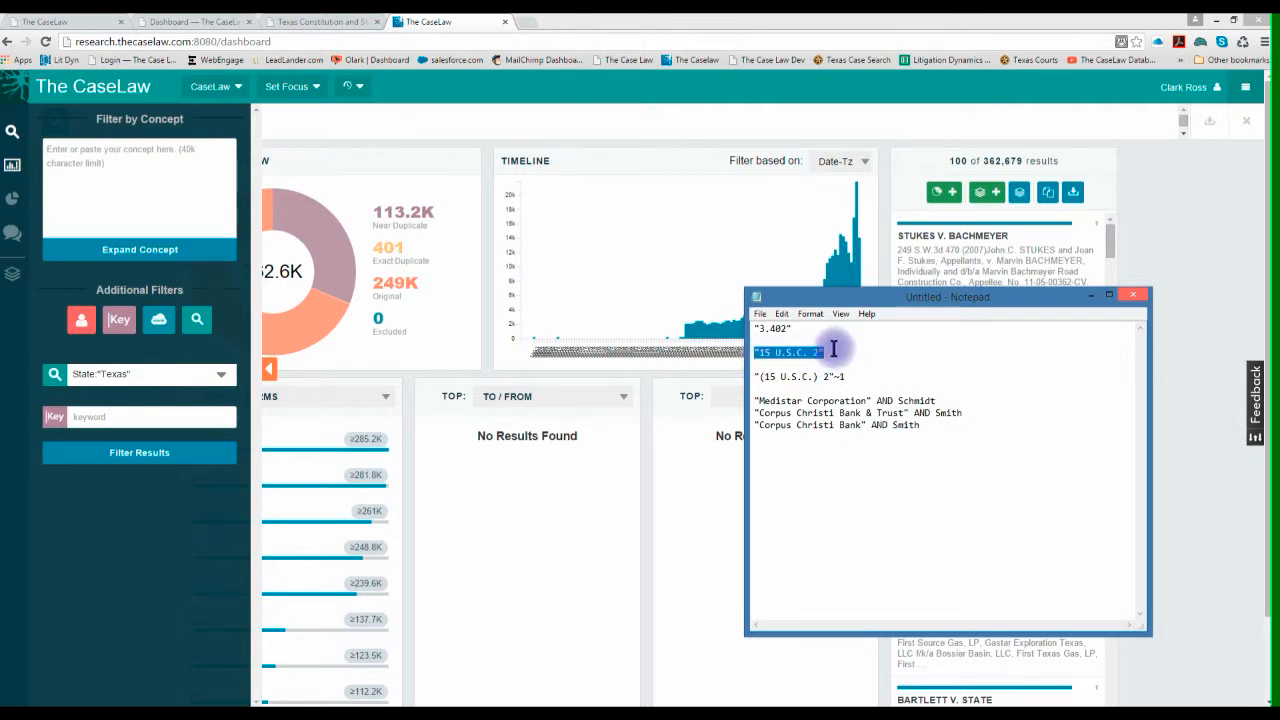
{"action": "right_click", "coordinate": [810, 350]}
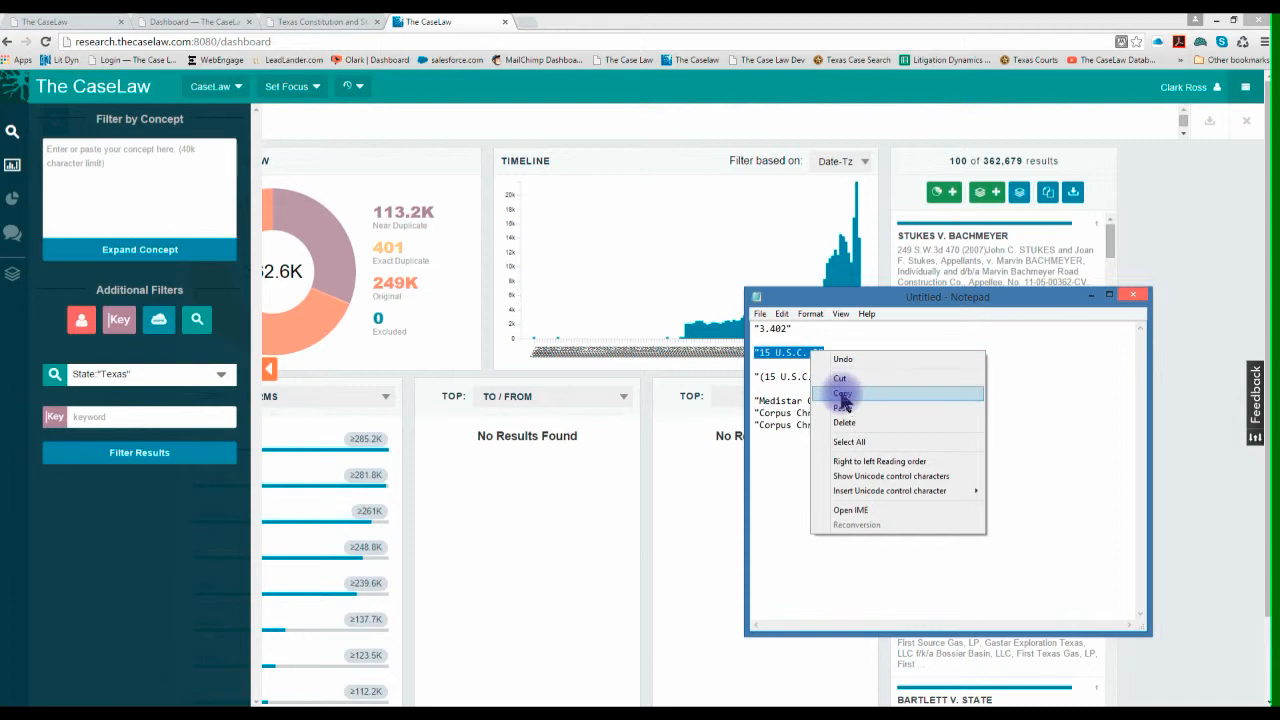
{"action": "left_click", "coordinate": [842, 394]}
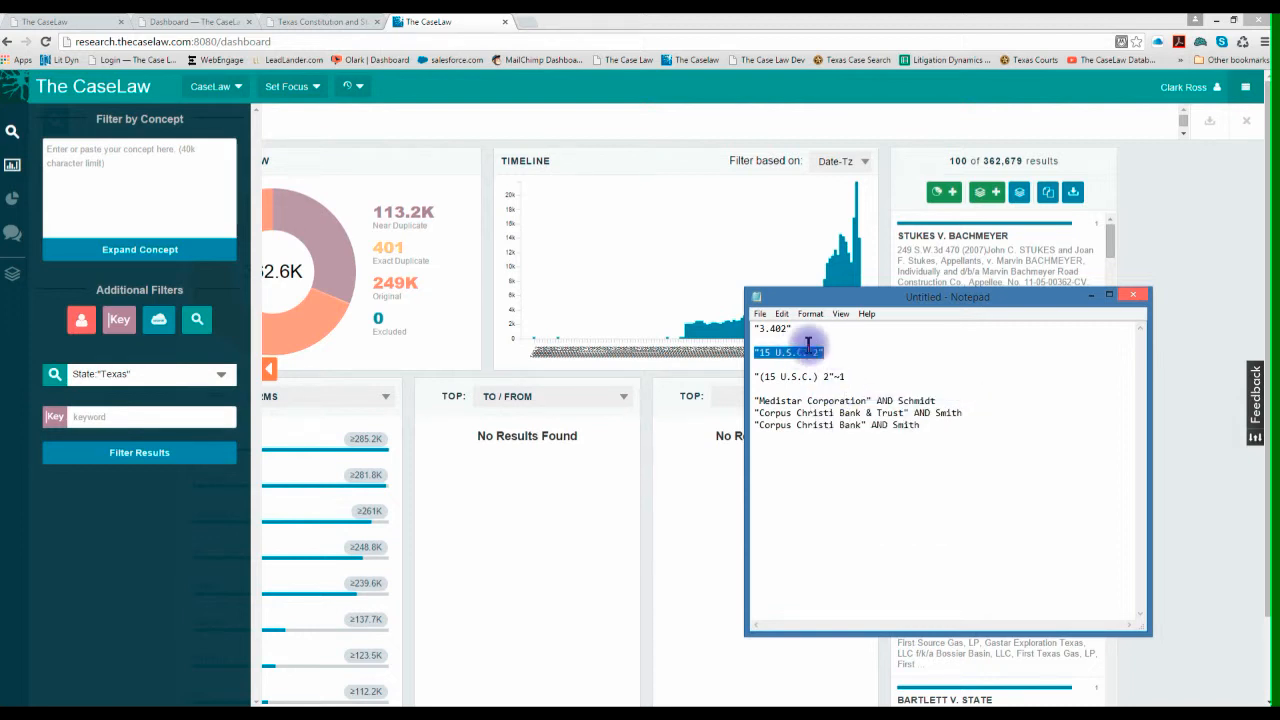
- Switch back to The CaseLaw dashboard and remove the Texas state filter
{"action": "left_click", "coordinate": [564, 492]}
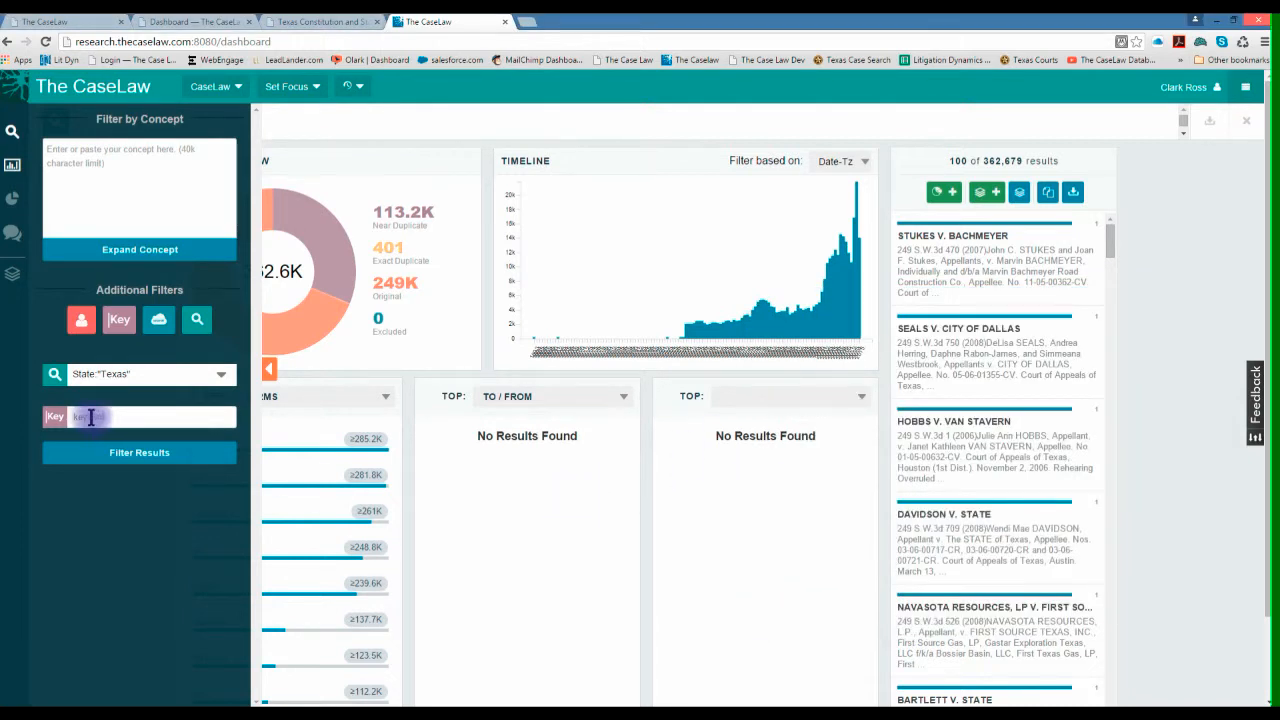
{"action": "left_click", "coordinate": [57, 376]}
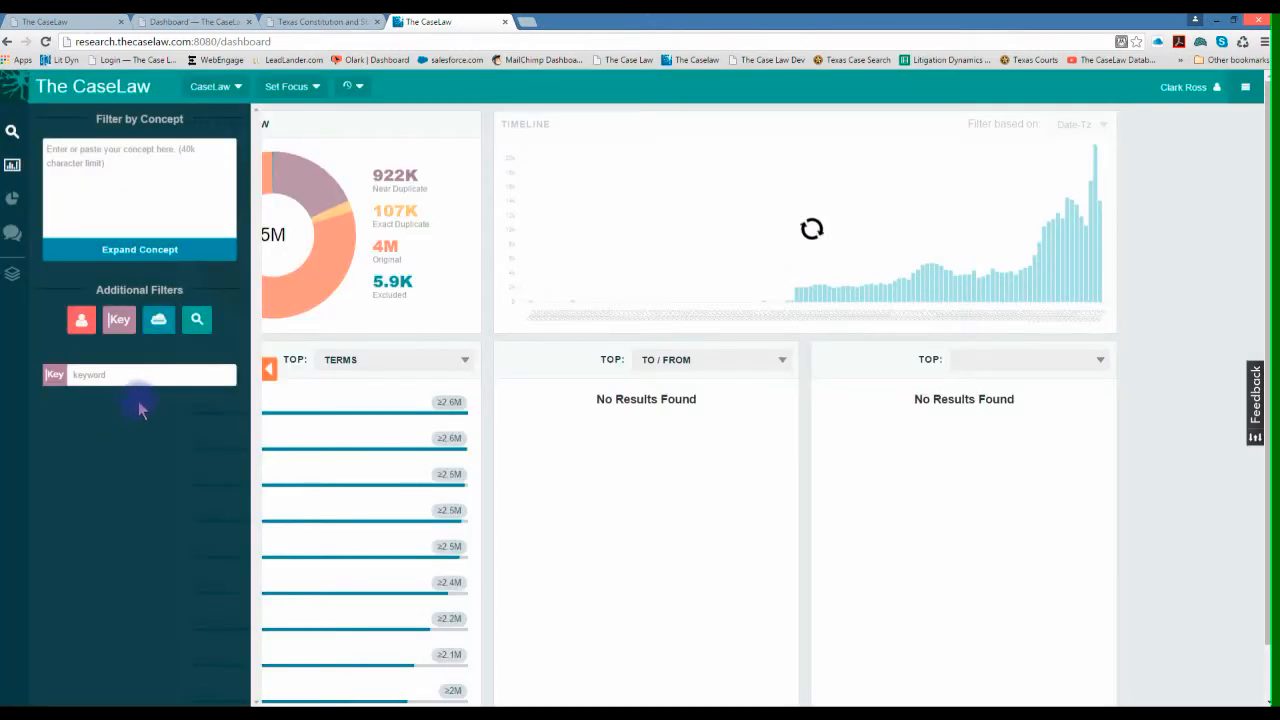
{"action": "right_click", "coordinate": [75, 375]}
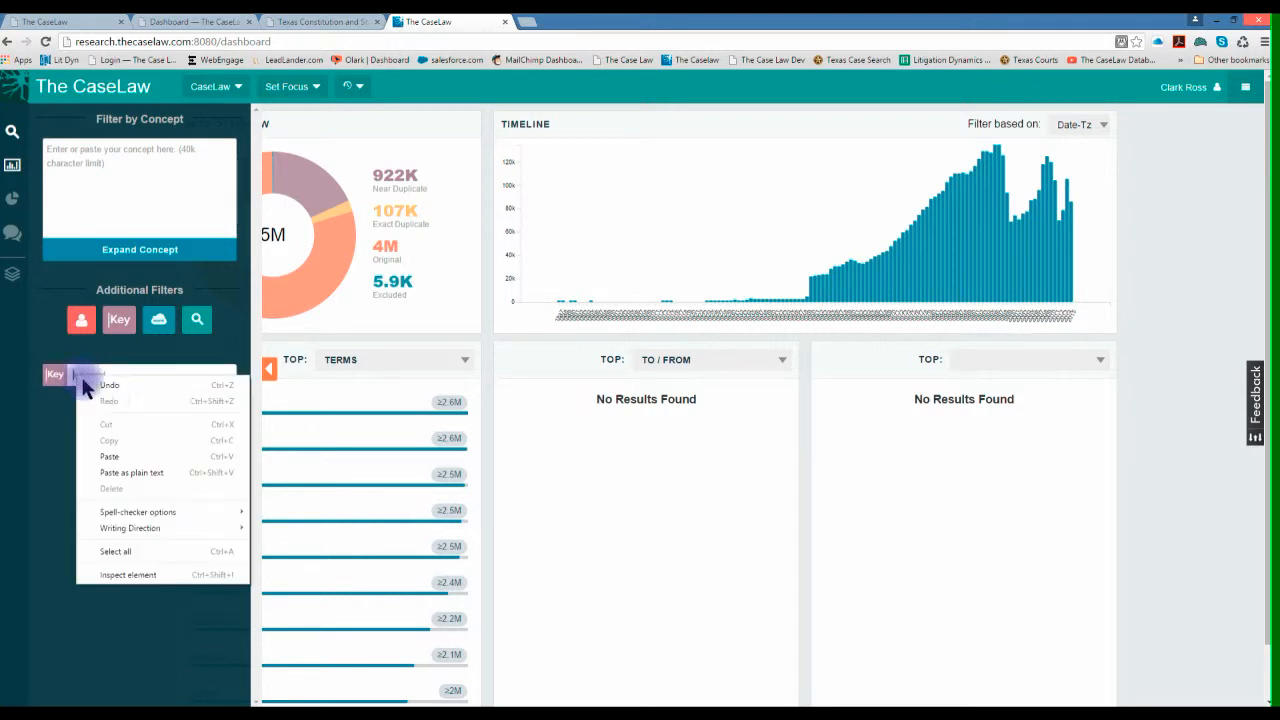
{"action": "left_click", "coordinate": [106, 457]}
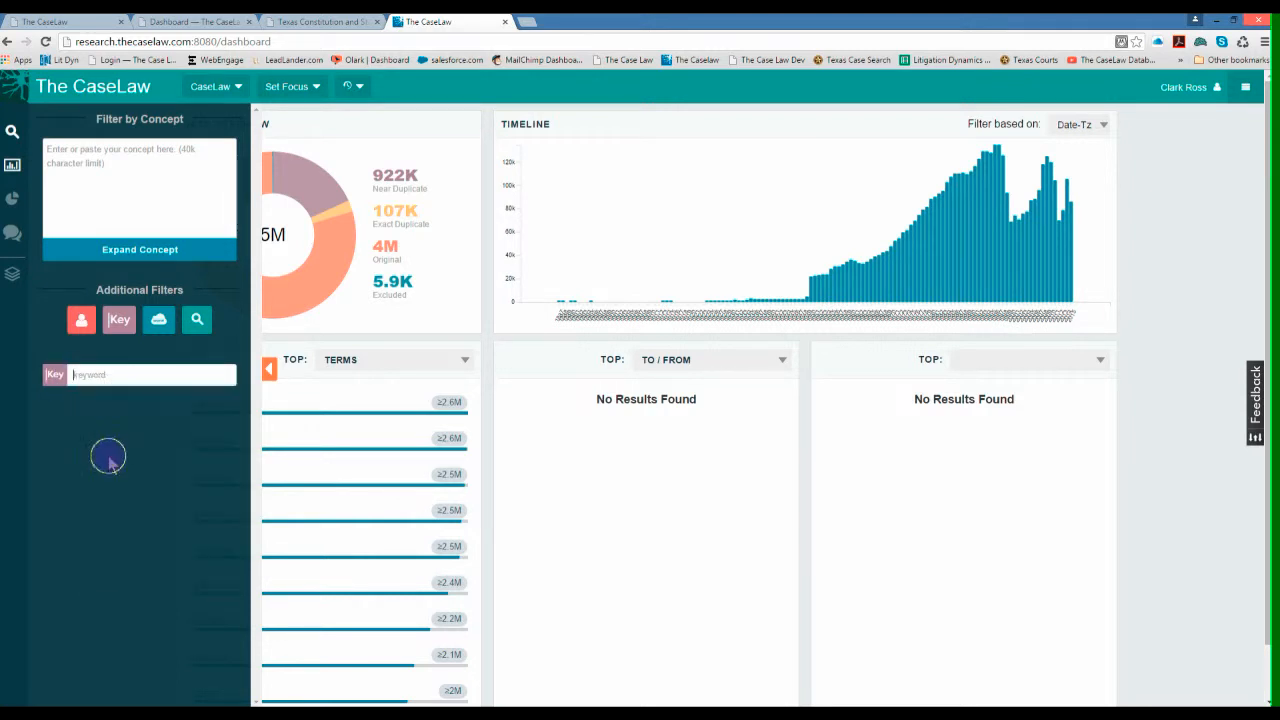
{"action": "left_click", "coordinate": [54, 375]}
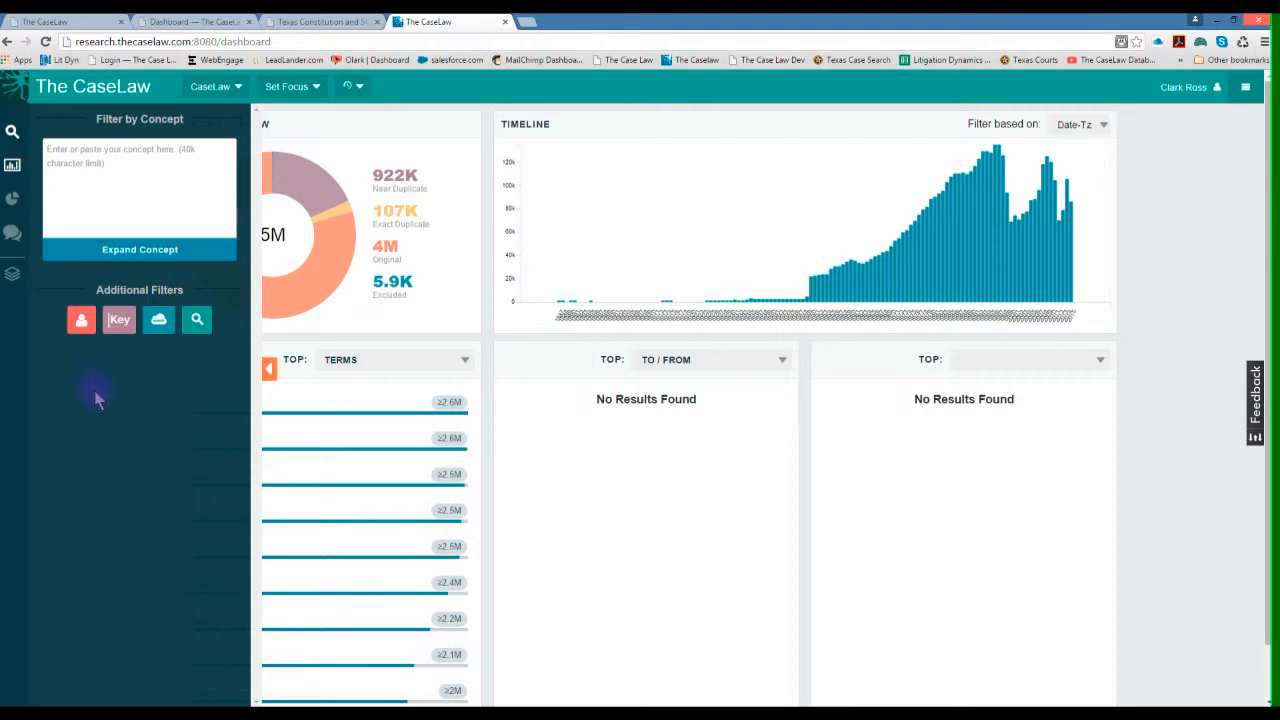
- Add a keyword filter with the copied phrase "15 U.S.C. 2" and filter the results
{"action": "left_click", "coordinate": [121, 322]}
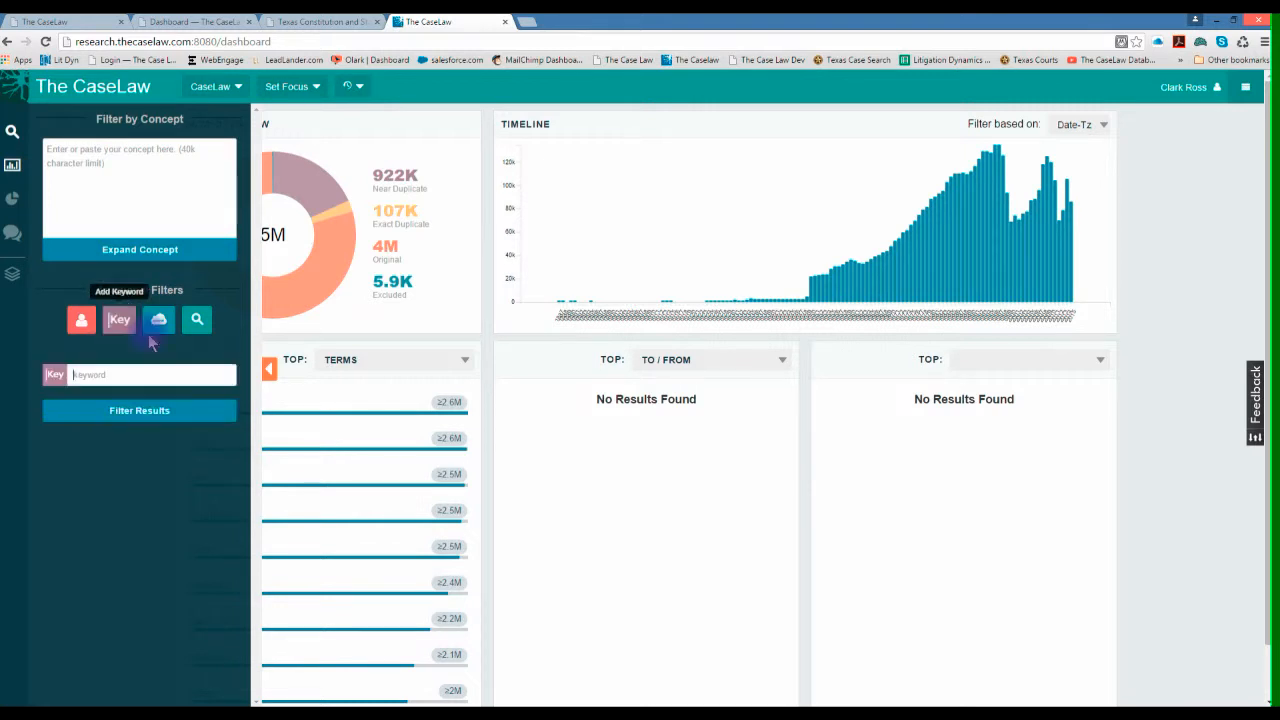
{"action": "right_click", "coordinate": [86, 373]}
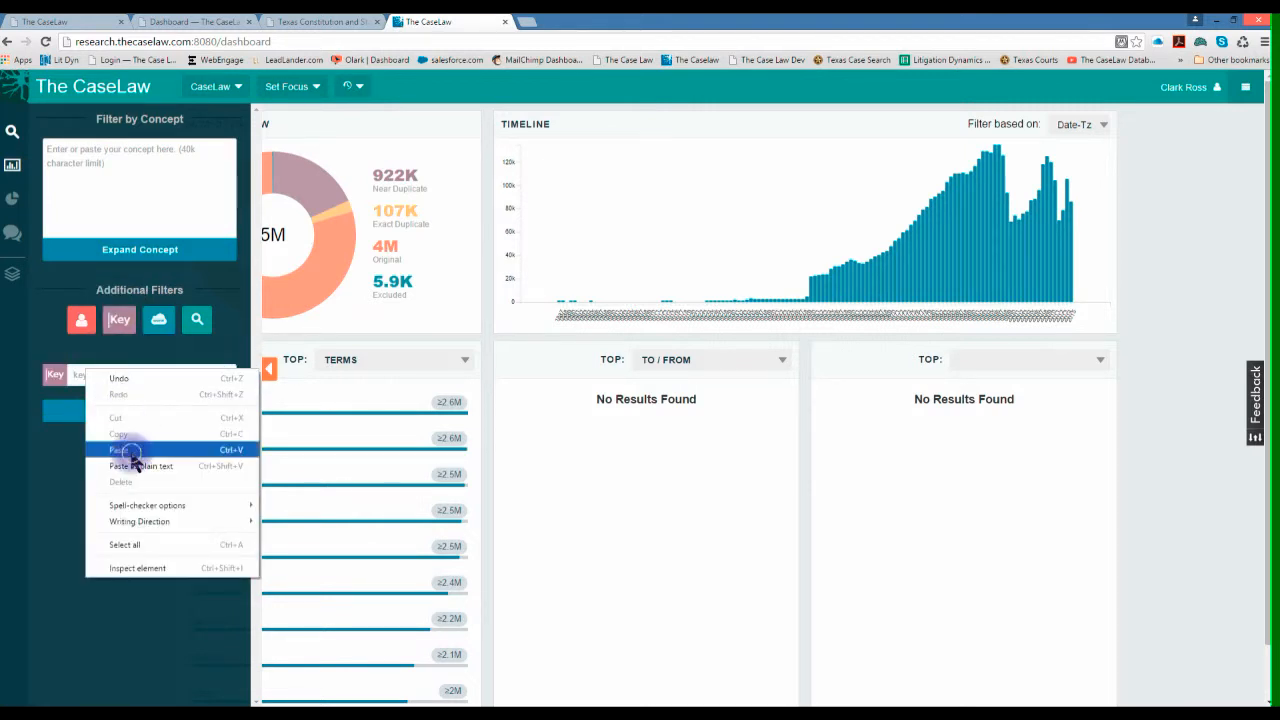
{"action": "left_click", "coordinate": [118, 450]}
{"action": "left_click", "coordinate": [134, 410]}
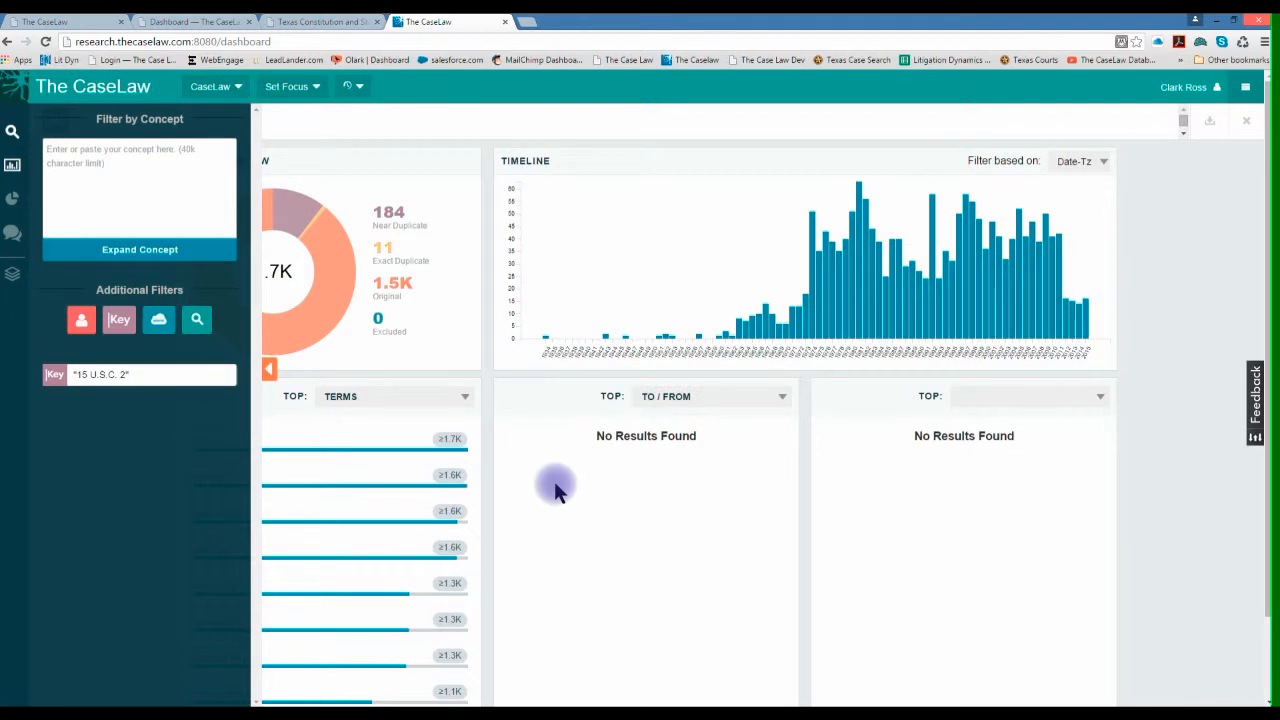
- Copy the proximity query "(15 U.S.C.) 2"~1 from the Notepad notes and return to The CaseLaw dashboard
{"action": "left_click", "coordinate": [497, 705]}
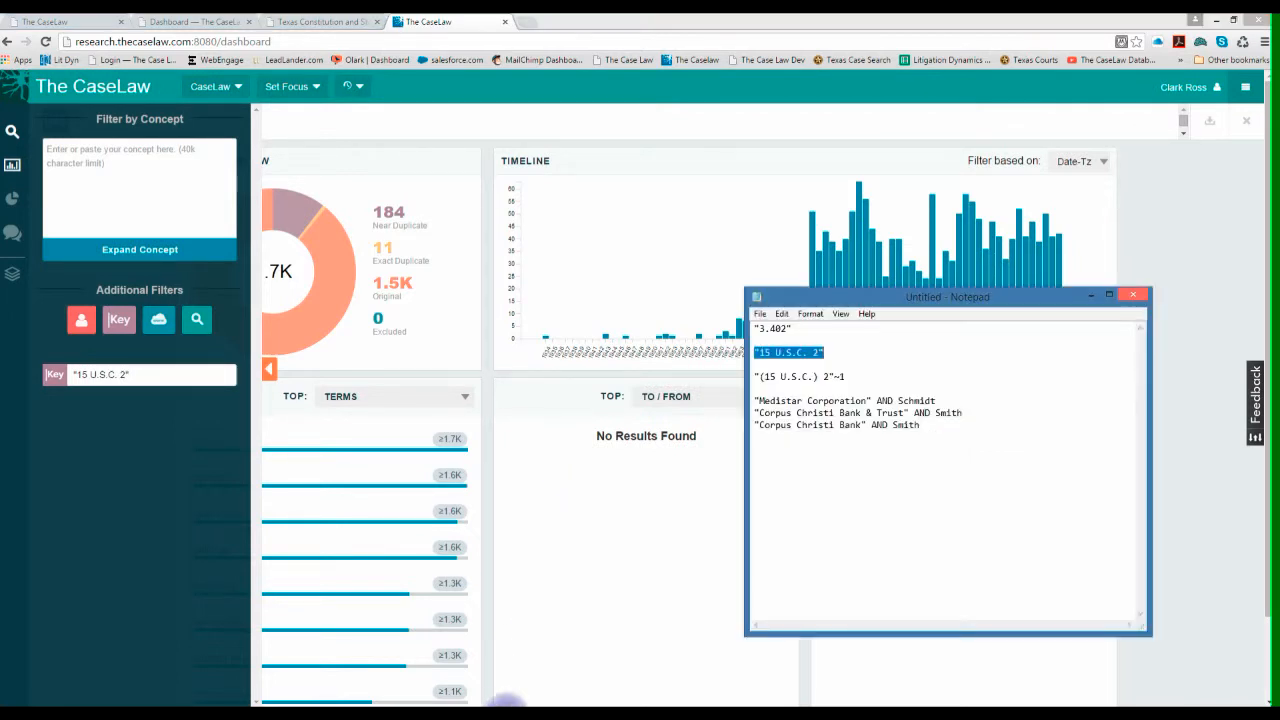
{"action": "left_click_drag", "start_coordinate": [755, 377], "coordinate": [850, 377]}
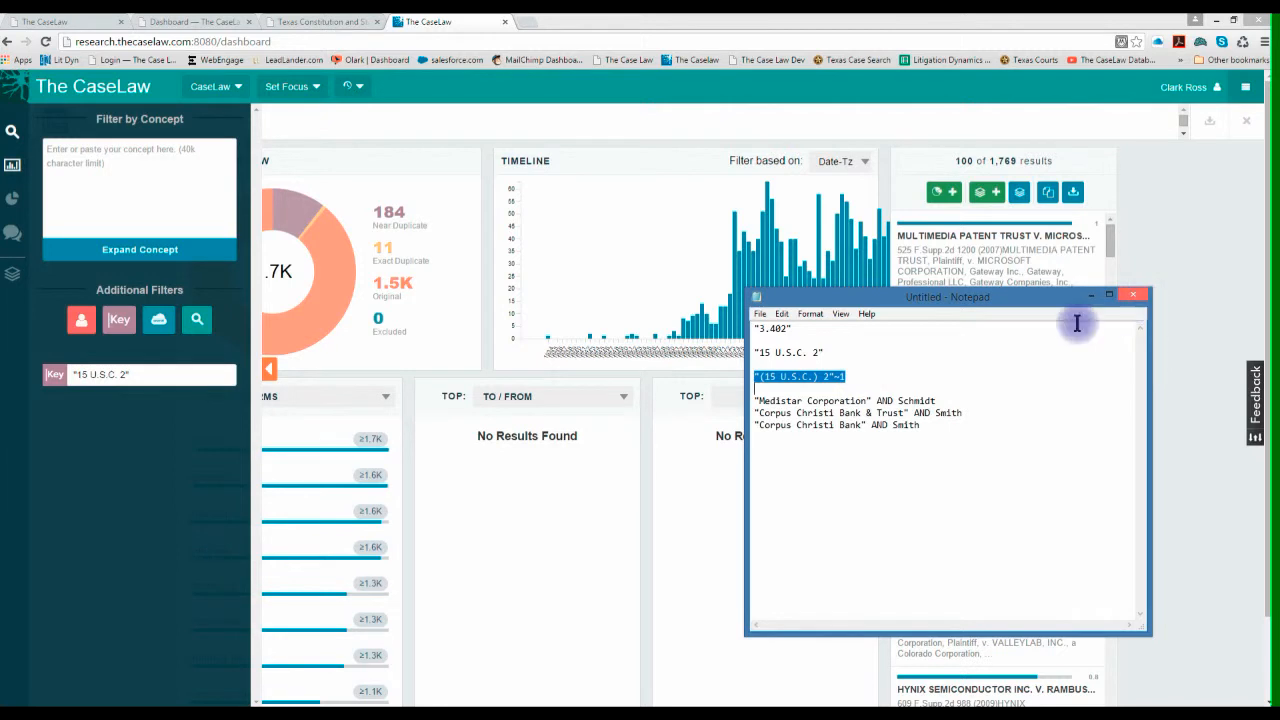
{"action": "right_click", "coordinate": [819, 373]}
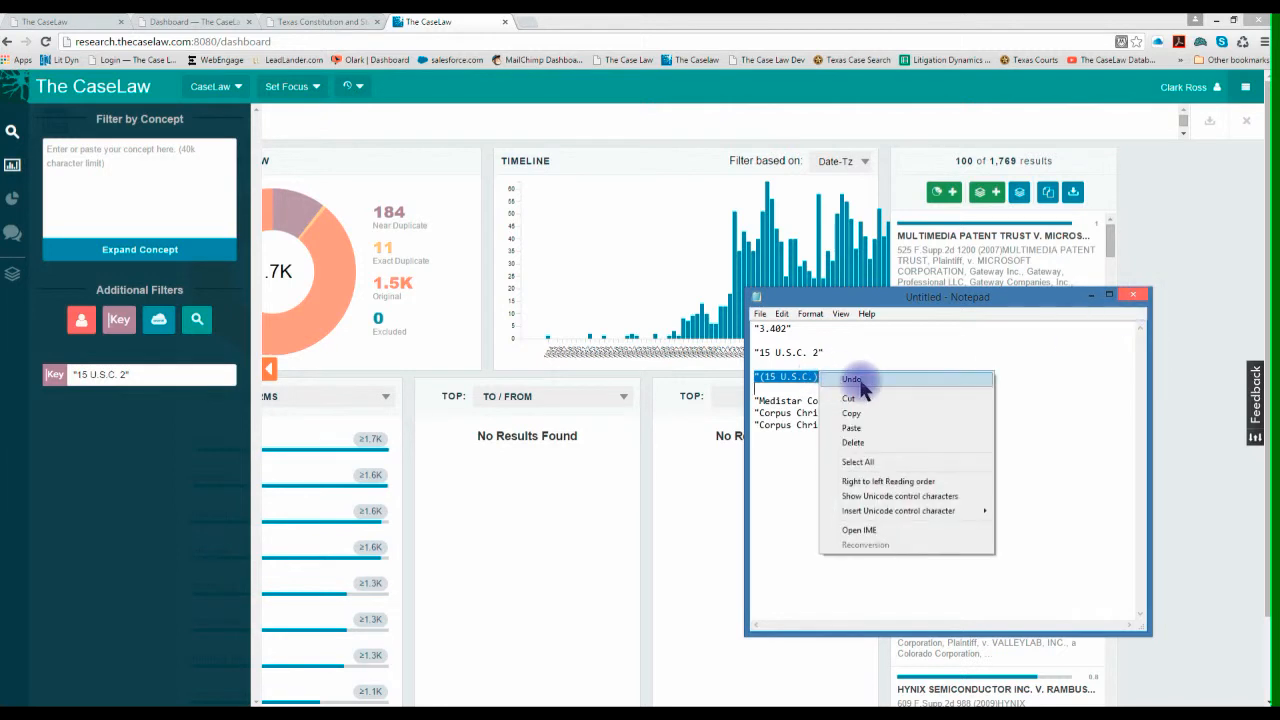
{"action": "left_click", "coordinate": [851, 413]}
{"action": "left_click", "coordinate": [624, 428]}
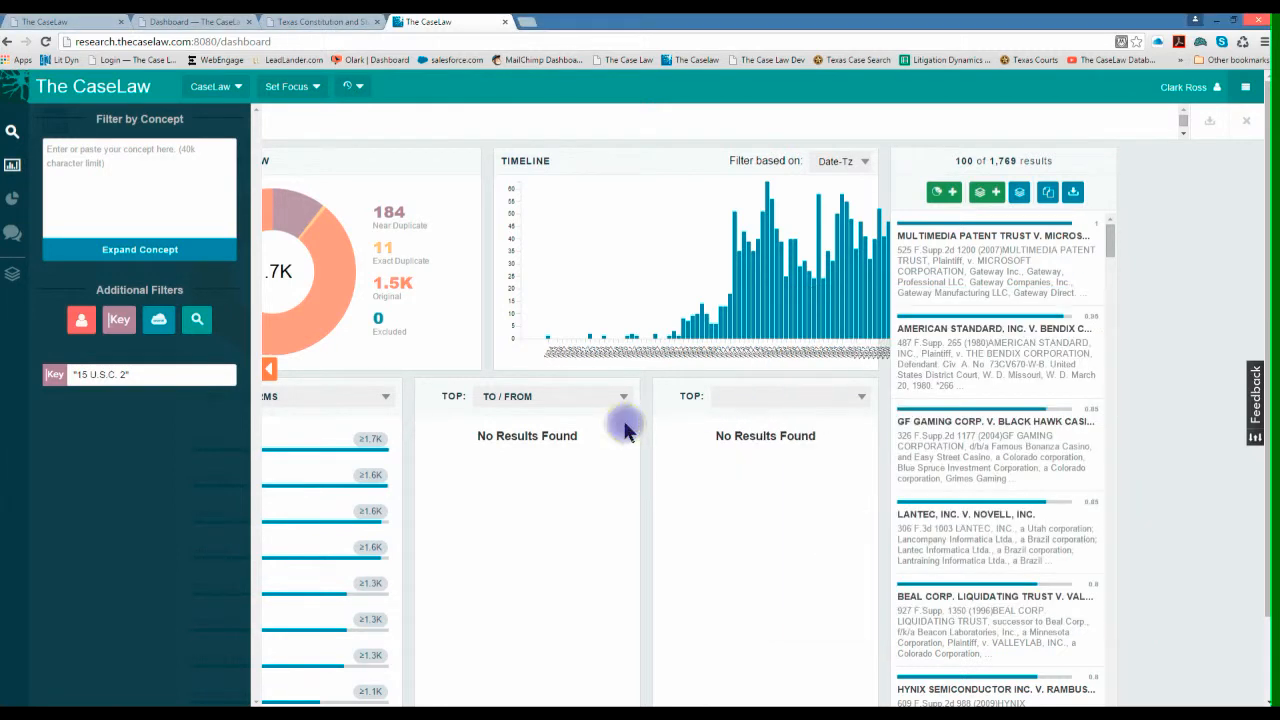
- Replace the "15 U.S.C. 2" keyword filter with "(15 U.S.C.) 2"~1 and filter the results
{"action": "left_click", "coordinate": [81, 373]}
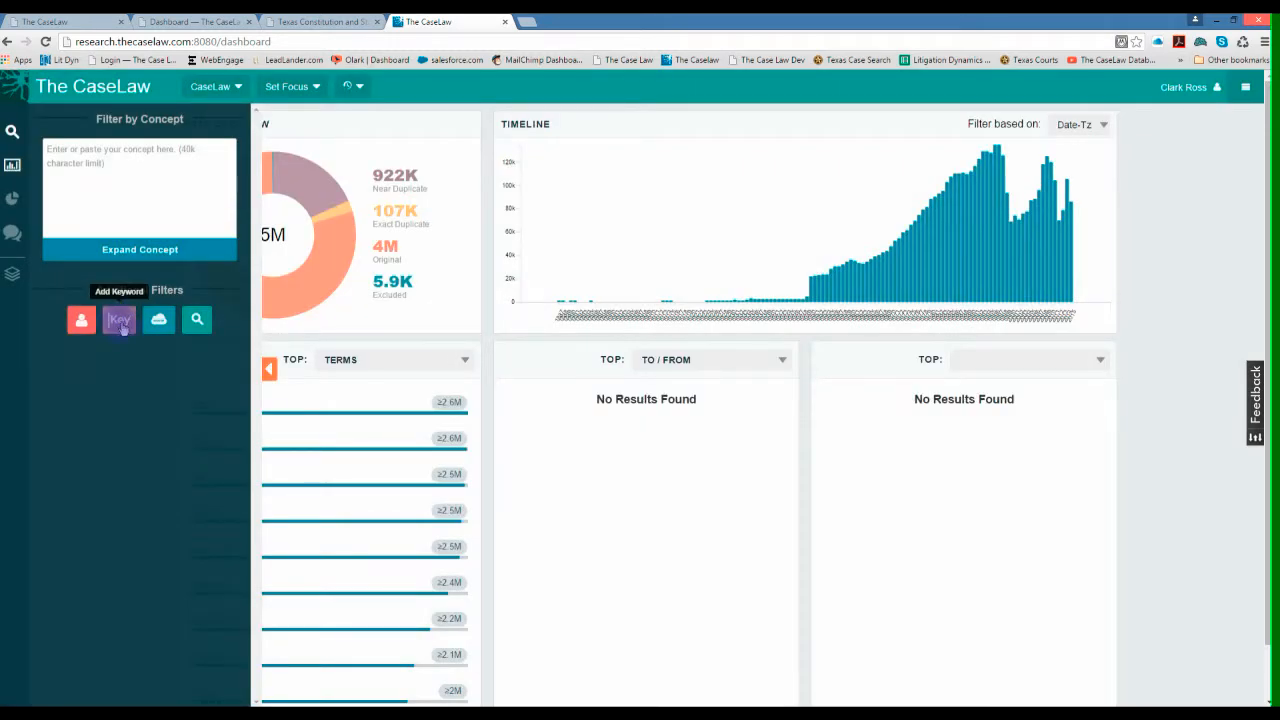
{"action": "left_click", "coordinate": [119, 320]}
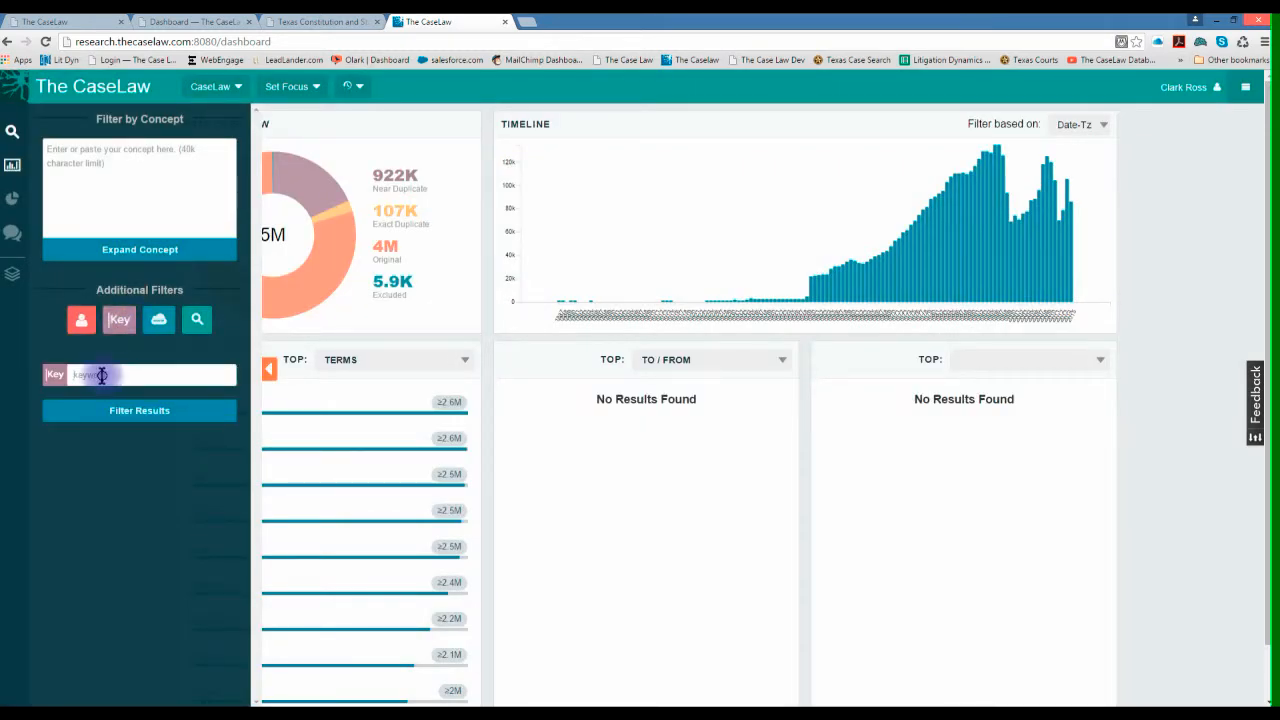
{"action": "right_click", "coordinate": [101, 375]}
{"action": "left_click", "coordinate": [140, 450]}
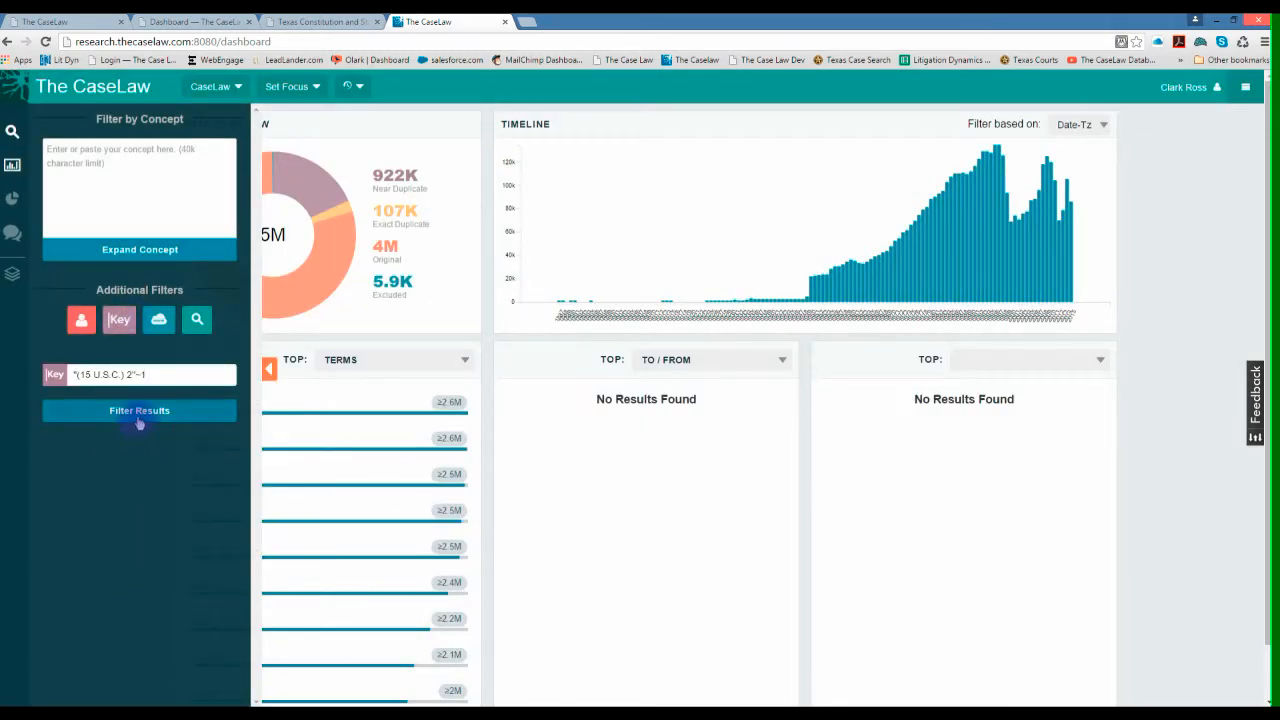
{"action": "left_click", "coordinate": [139, 412]}
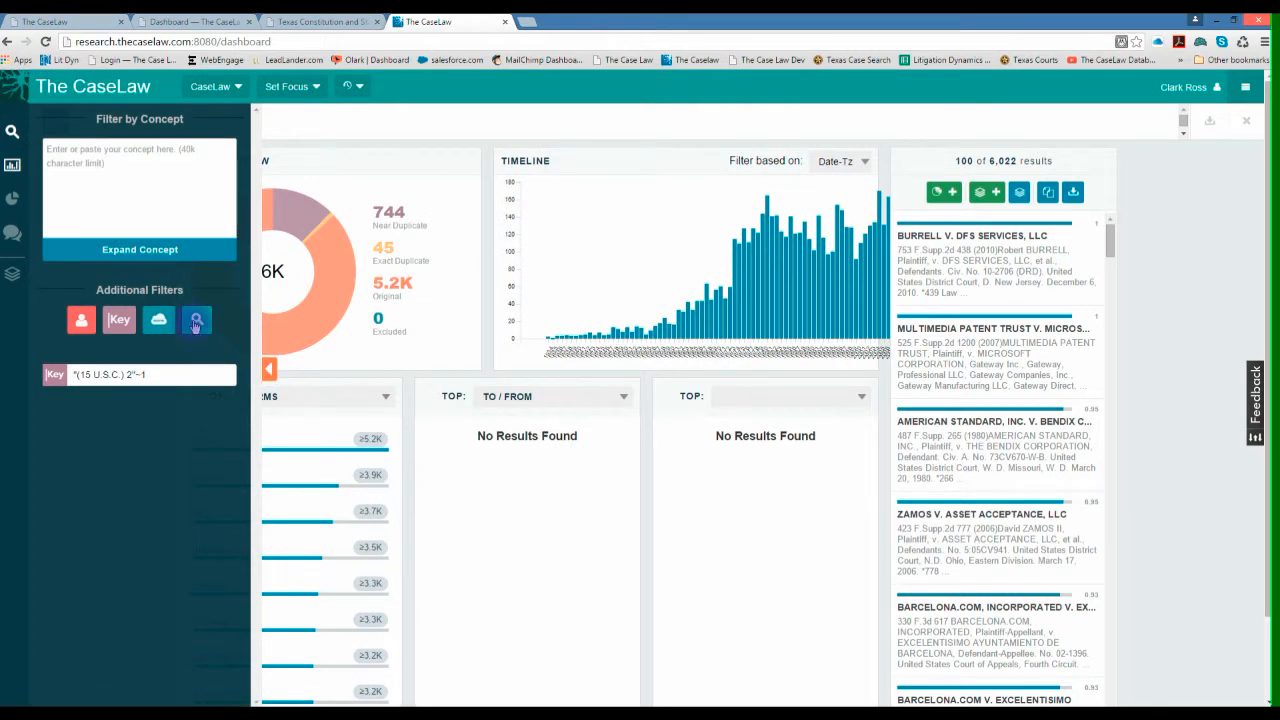
- Start an advanced query in the Advanced Query Builder with pd_title as the search field
{"action": "left_click", "coordinate": [196, 320]}
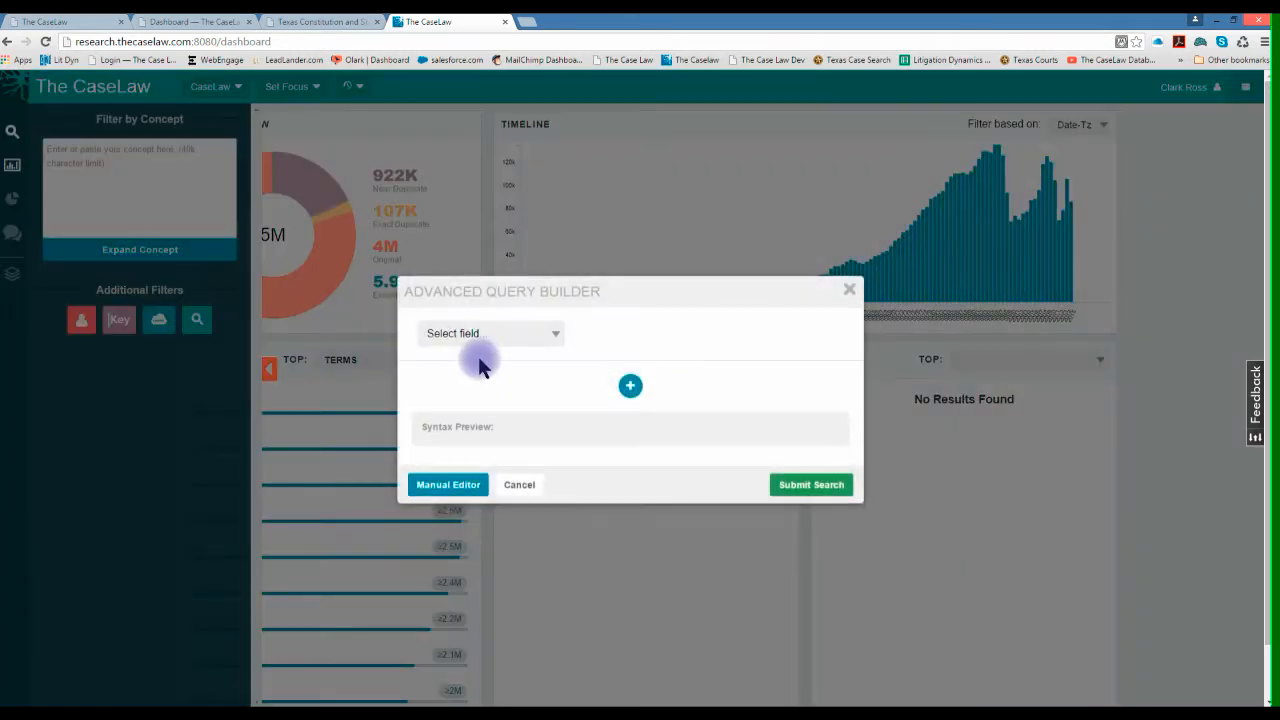
{"action": "left_click", "coordinate": [558, 335]}
{"action": "left_click", "coordinate": [452, 583]}
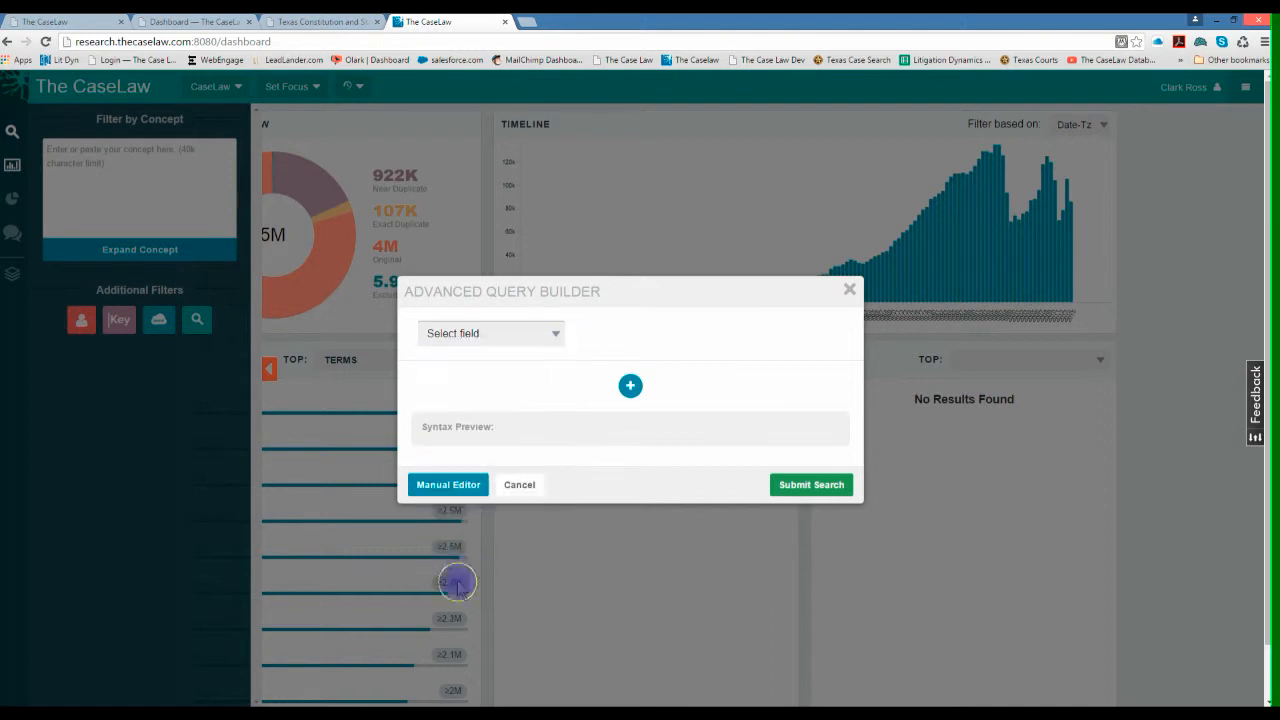
- Switch to Notepad and copy the full "Medistar Corporation" AND query line
{"action": "key", "text": "alt+Tab"}
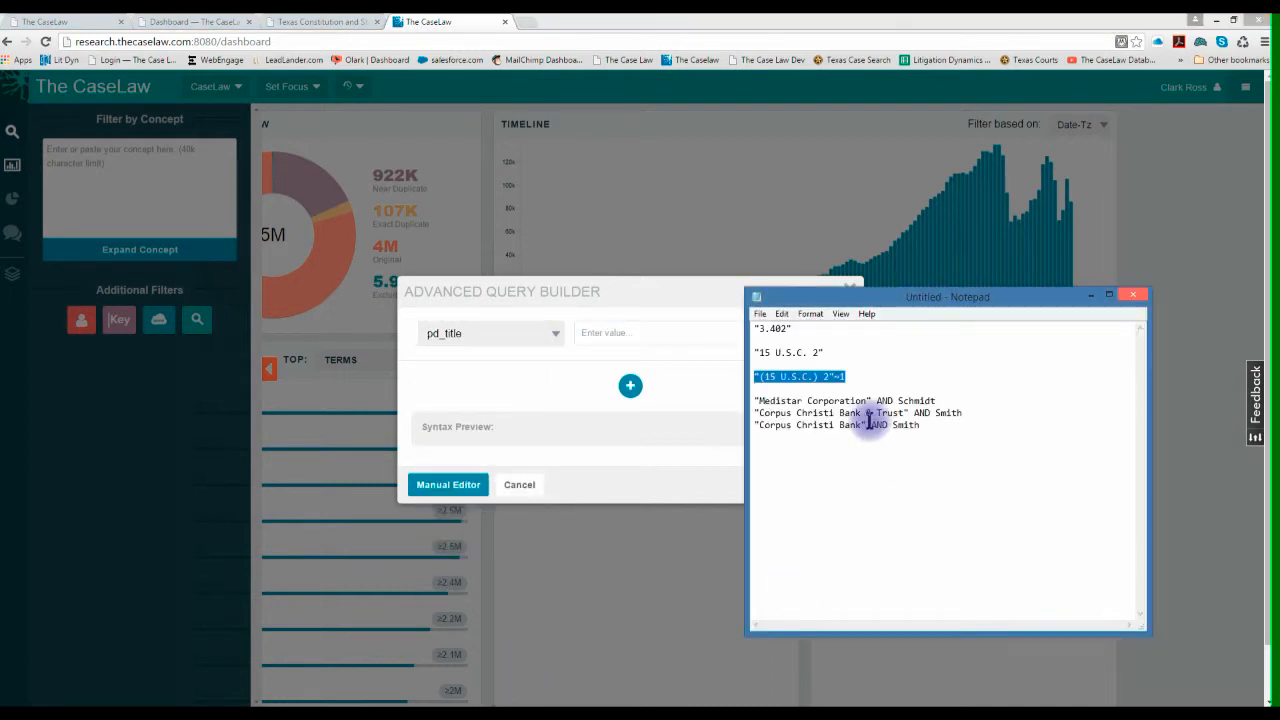
{"action": "left_click_drag", "start_coordinate": [752, 400], "coordinate": [937, 400]}
{"action": "right_click", "coordinate": [890, 401]}
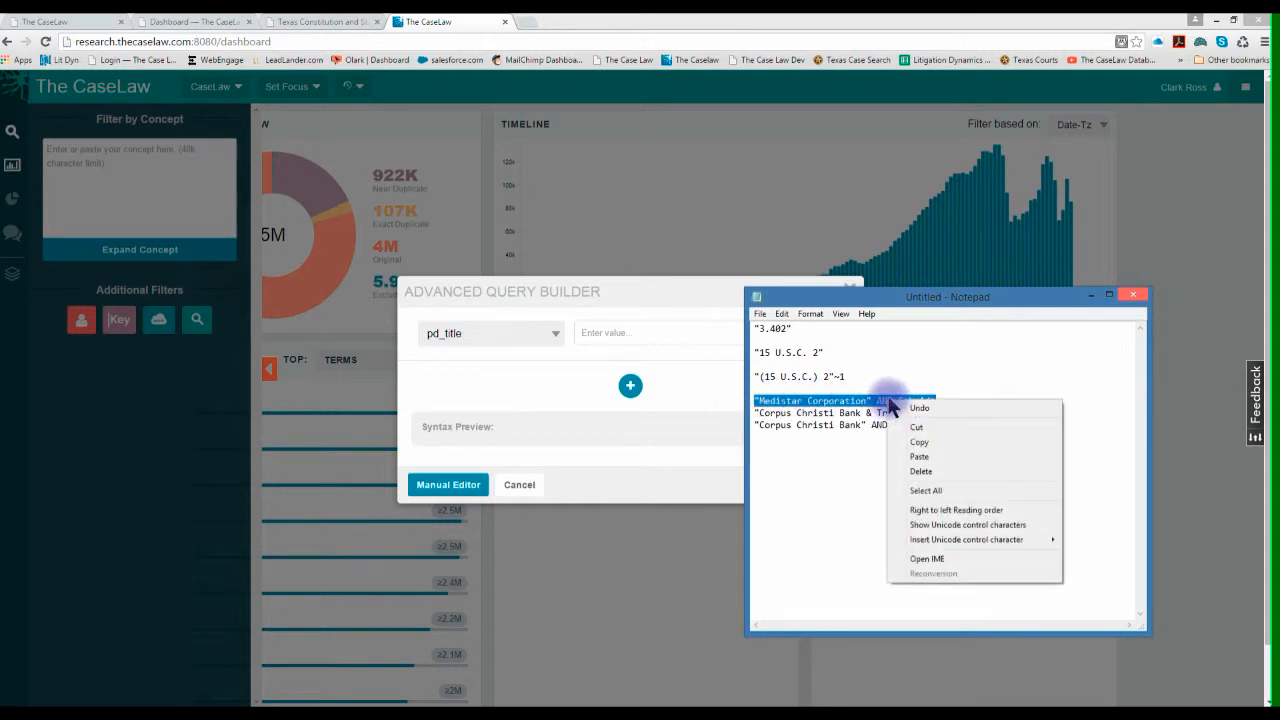
{"action": "left_click", "coordinate": [916, 441]}
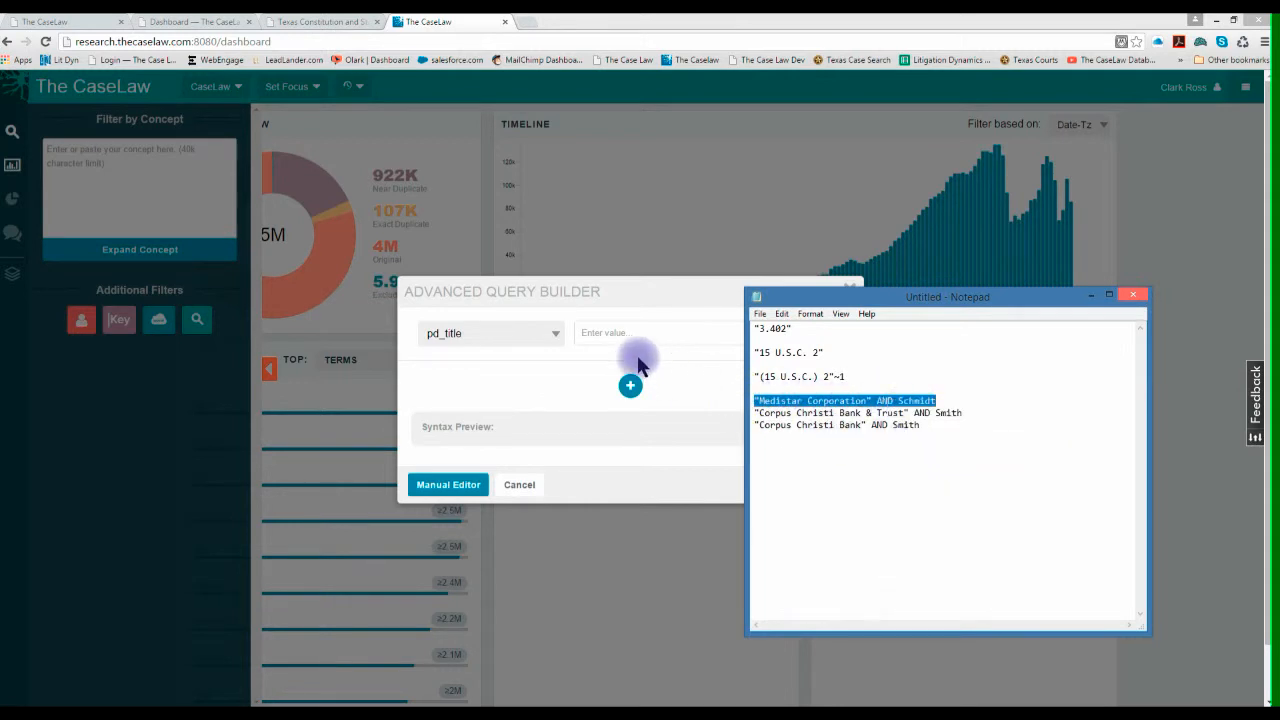
- Paste the copied "Medistar Corporation" query as the pd_title value and submit the search
{"action": "left_click", "coordinate": [590, 332]}
{"action": "right_click", "coordinate": [590, 333]}
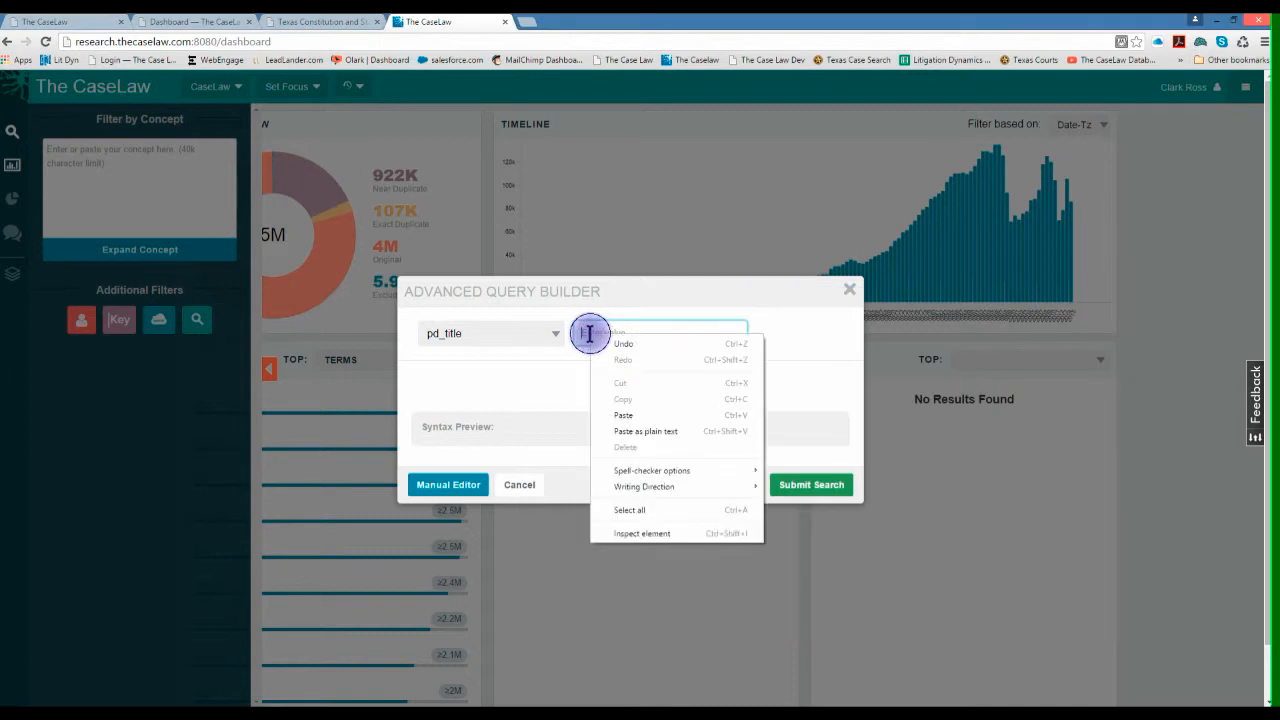
{"action": "left_click", "coordinate": [612, 414]}
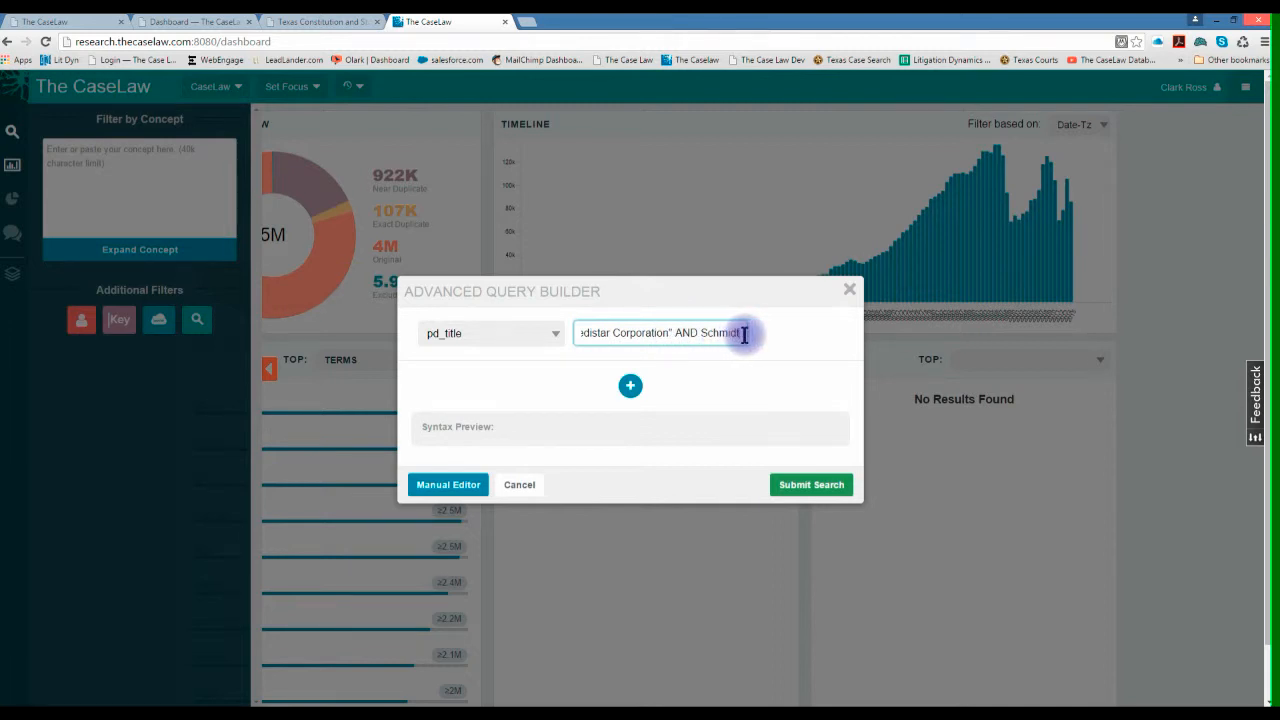
{"action": "left_click", "coordinate": [792, 485]}
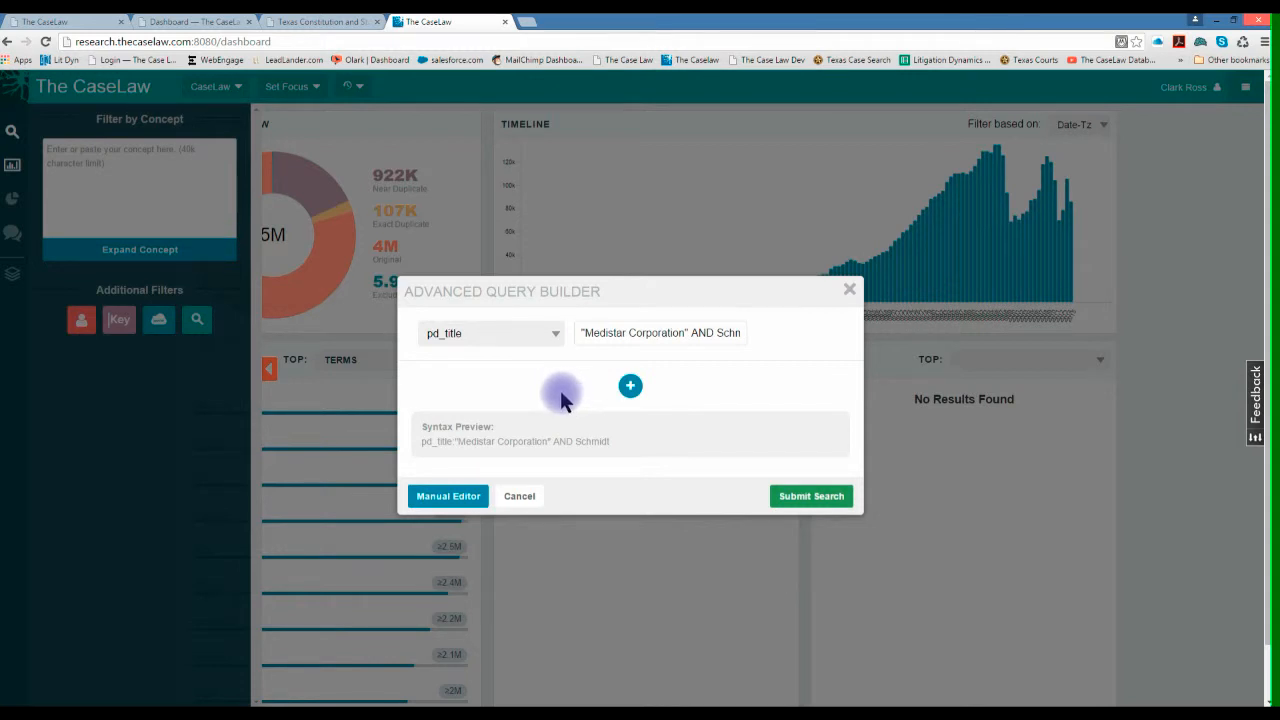
{"action": "left_click", "coordinate": [790, 498]}
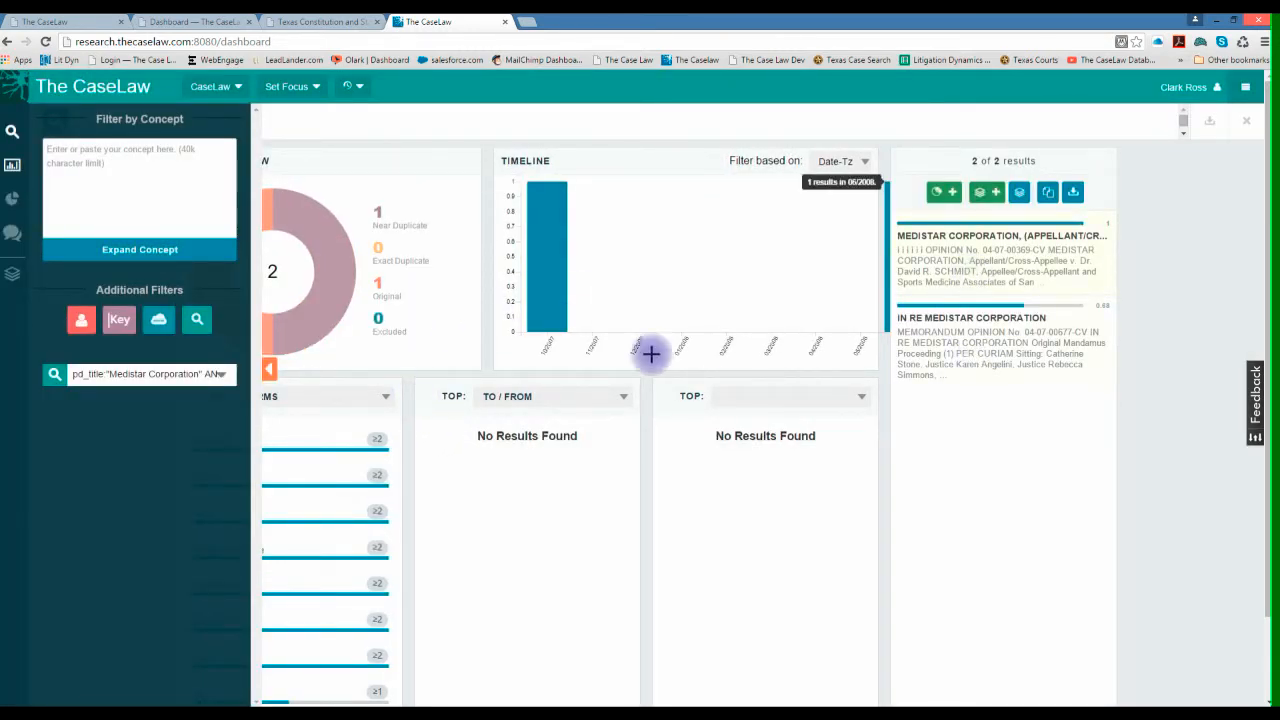
- Remove the Medistar Corporation title filter and open a new query in the Advanced Query Builder
{"action": "left_click", "coordinate": [55, 375]}
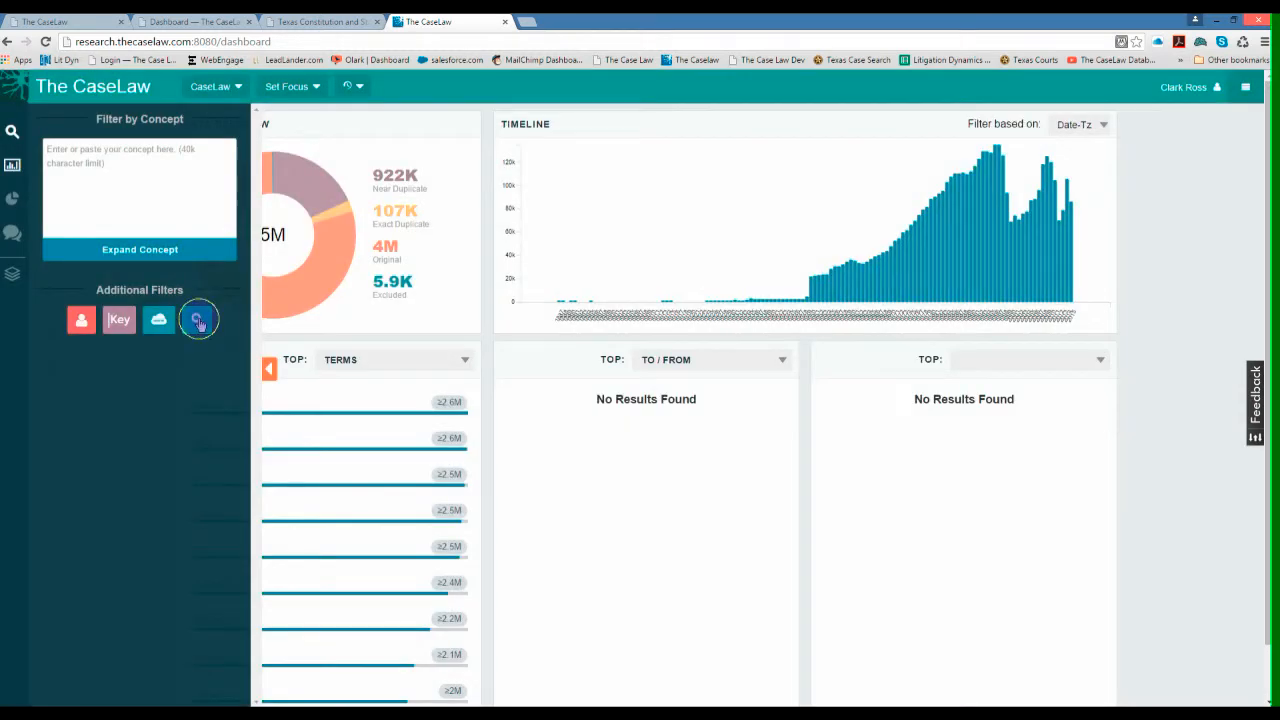
{"action": "left_click", "coordinate": [204, 327]}
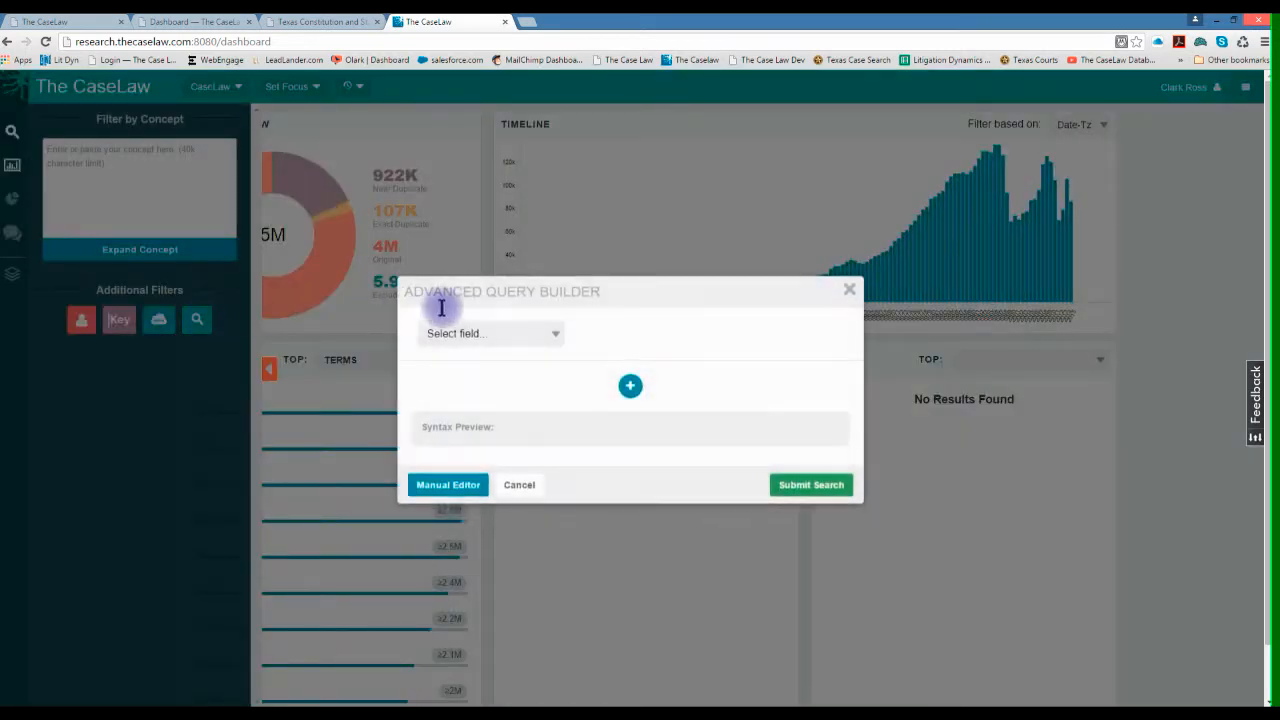
{"action": "left_click", "coordinate": [557, 332]}
{"action": "left_click", "coordinate": [654, 565]}
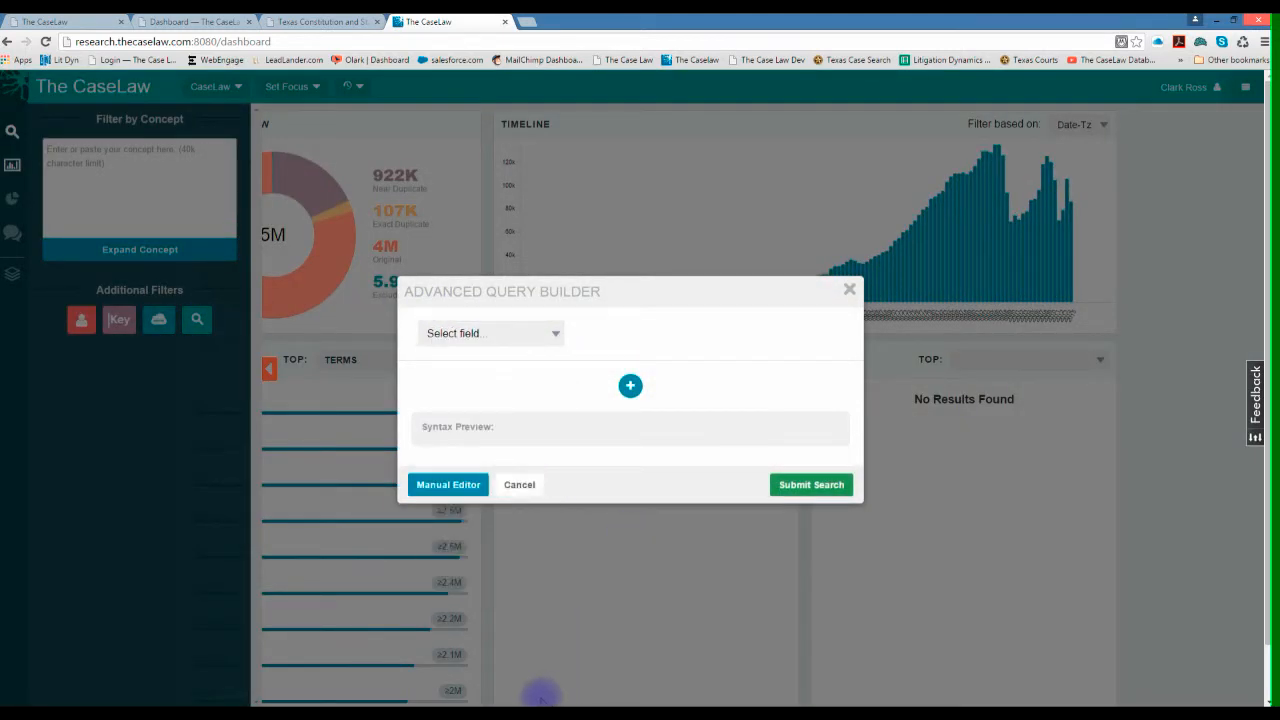
- Copy the full "Corpus Christi Bank & Trust" AND query line from Notepad and return to the query builder
{"action": "left_click", "coordinate": [515, 715]}
{"action": "left_click_drag", "start_coordinate": [754, 410], "coordinate": [951, 410]}
{"action": "right_click", "coordinate": [952, 411]}
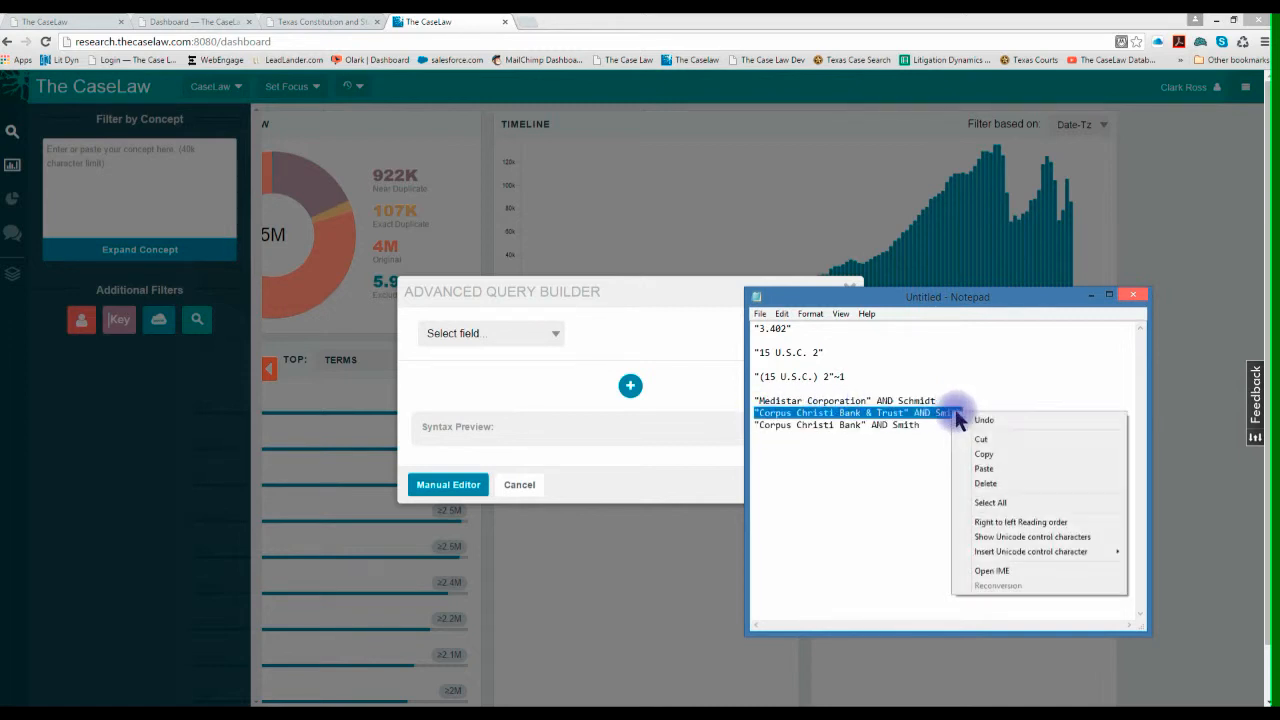
{"action": "left_click", "coordinate": [982, 456]}
{"action": "left_click", "coordinate": [641, 438]}
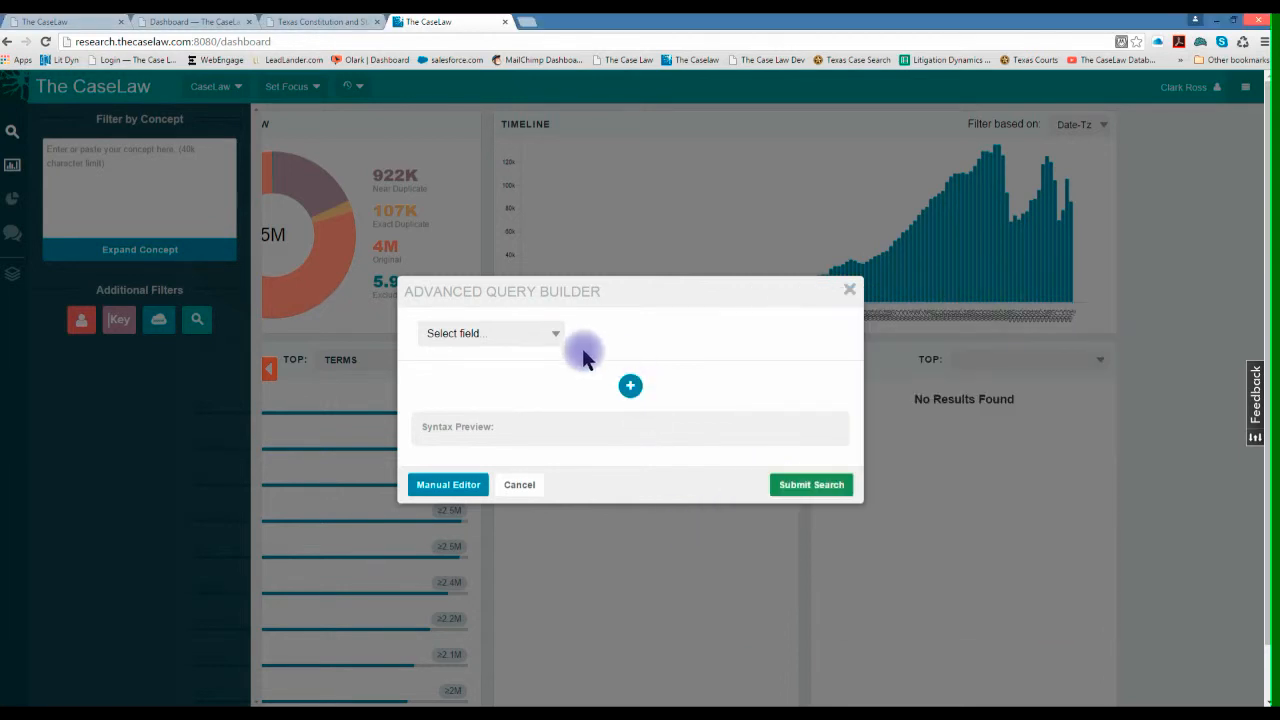
- Set the query field to pd_title, paste the "Corpus Christi Bank & Trust" query as its value and submit the search
{"action": "left_click", "coordinate": [553, 333]}
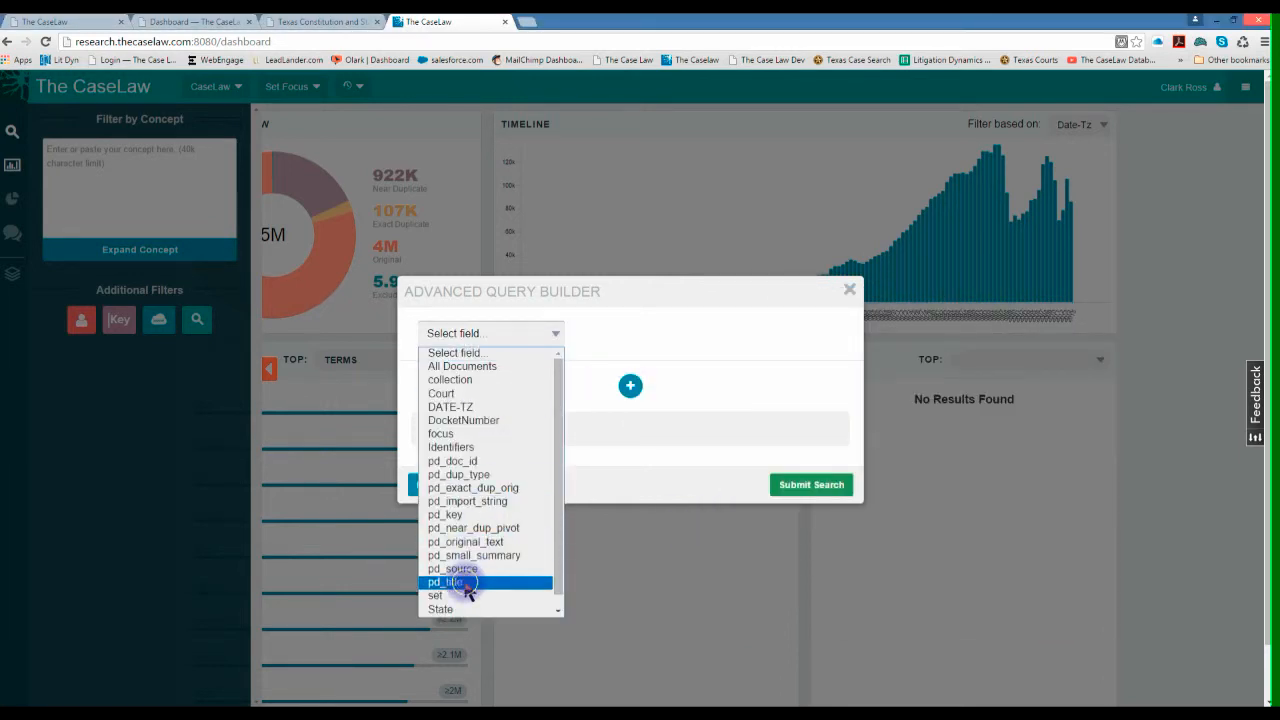
{"action": "left_click", "coordinate": [465, 584]}
{"action": "right_click", "coordinate": [598, 335]}
{"action": "left_click", "coordinate": [617, 410]}
{"action": "left_click", "coordinate": [797, 480]}
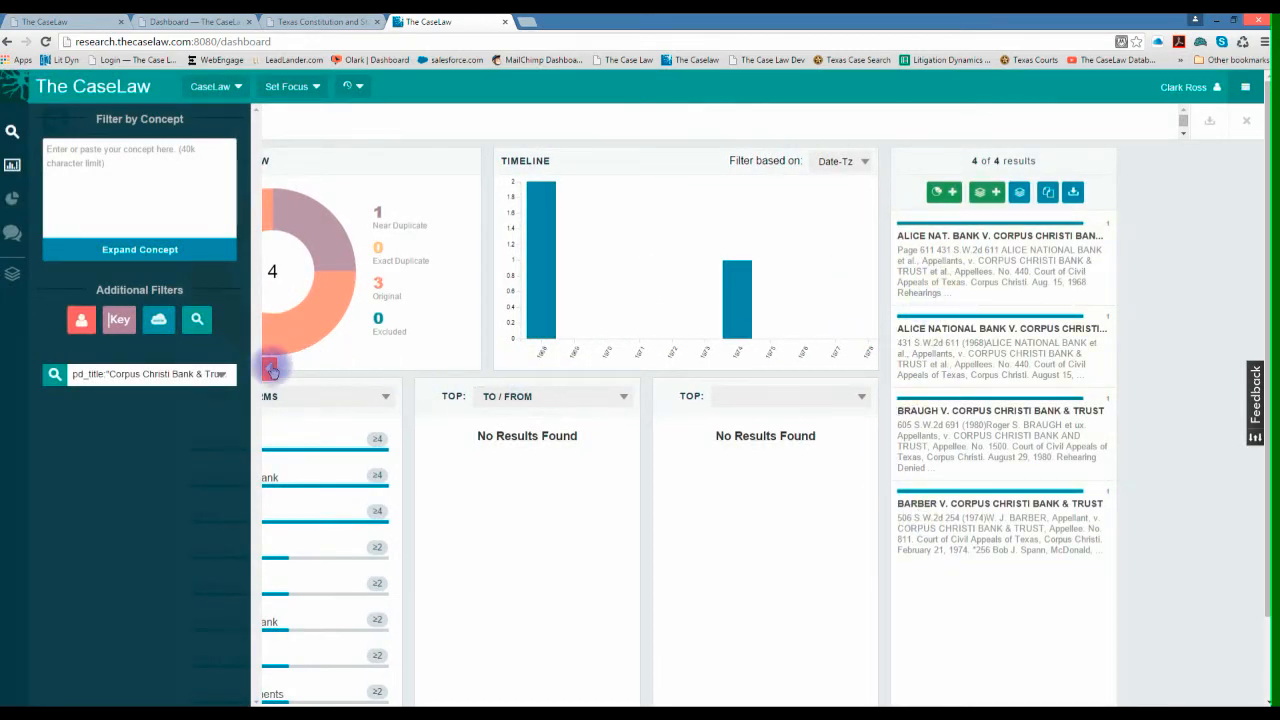
- Remove the "Corpus Christi Bank & Trust" title filter and copy the shorter "Corpus Christi Bank" AND query line from Notepad
{"action": "left_click", "coordinate": [52, 379]}
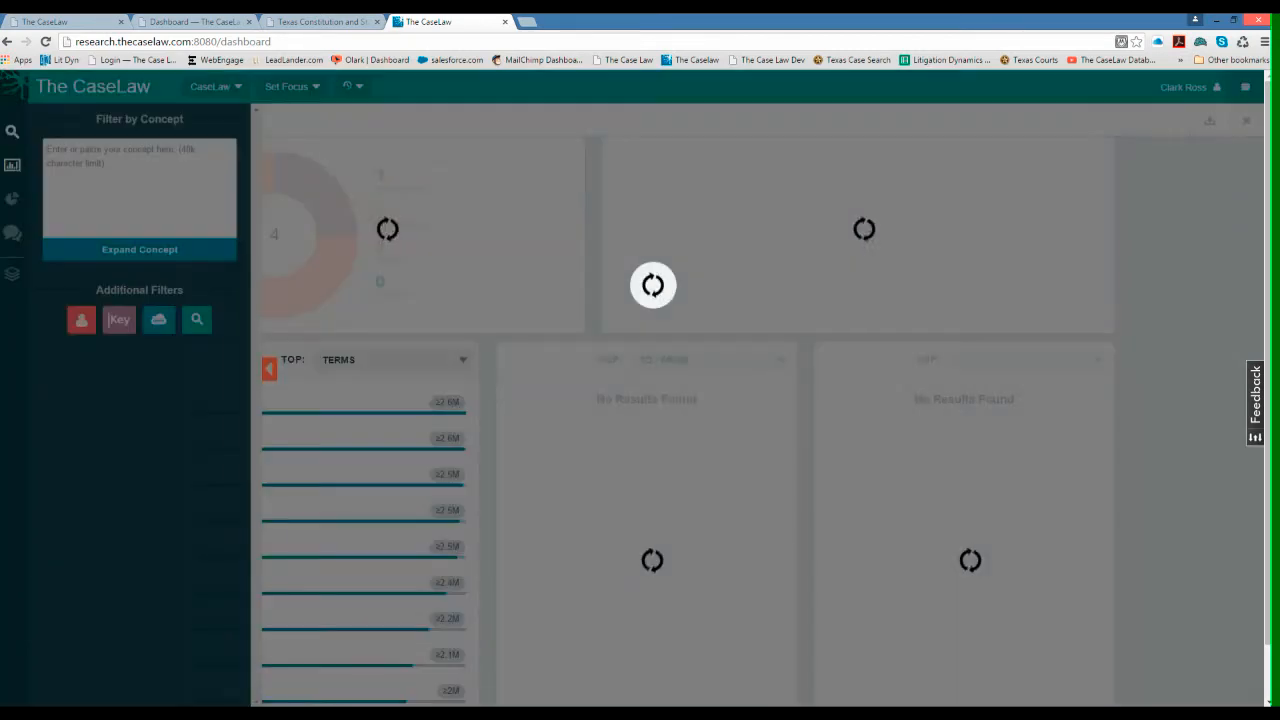
{"action": "left_click", "coordinate": [550, 713]}
{"action": "left_click_drag", "start_coordinate": [753, 424], "coordinate": [929, 428]}
{"action": "right_click", "coordinate": [912, 432]}
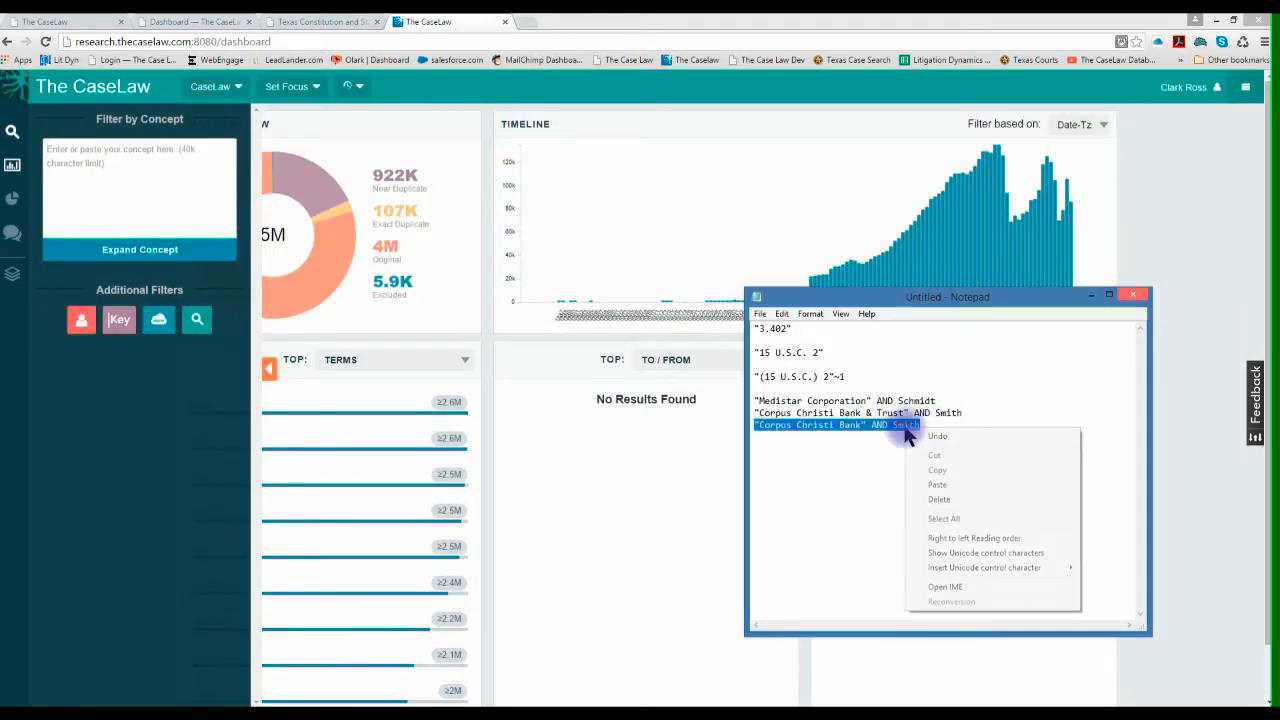
{"action": "left_click", "coordinate": [938, 471]}
{"action": "left_click", "coordinate": [200, 383]}
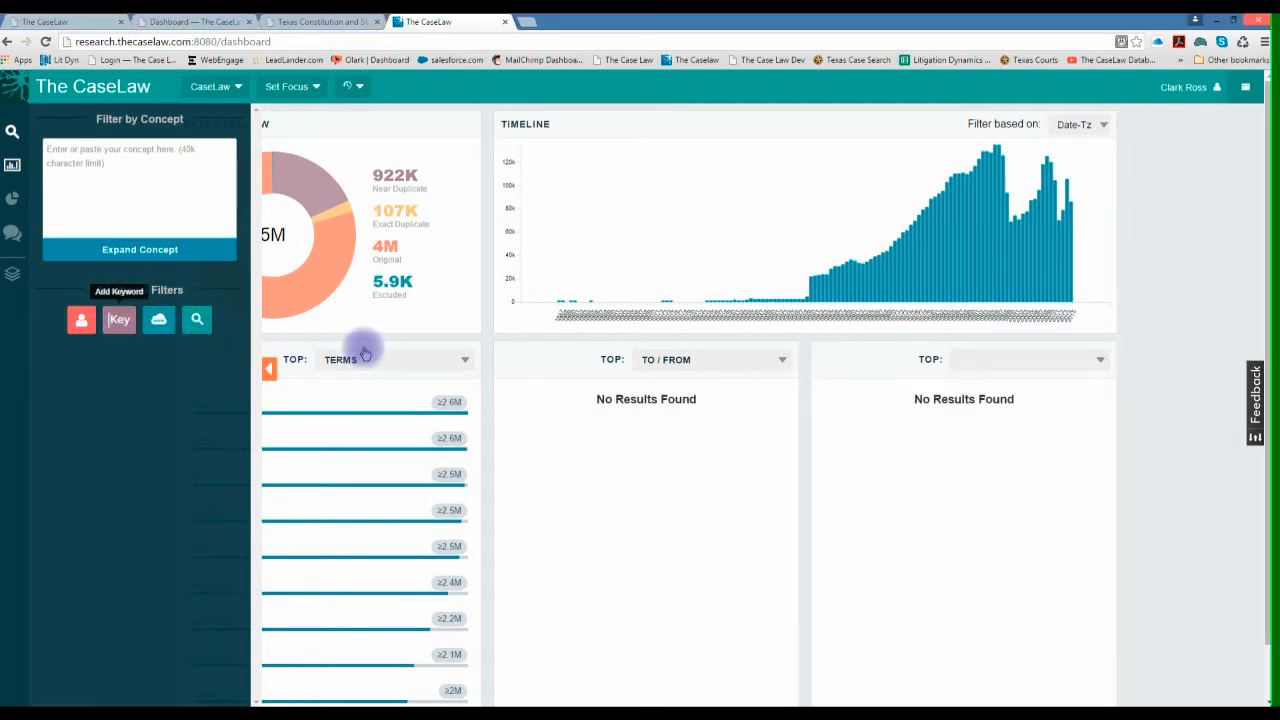
- Build an advanced query on pd_title with the copied "Corpus Christi Bank" query line and submit the search
{"action": "left_click", "coordinate": [198, 320]}
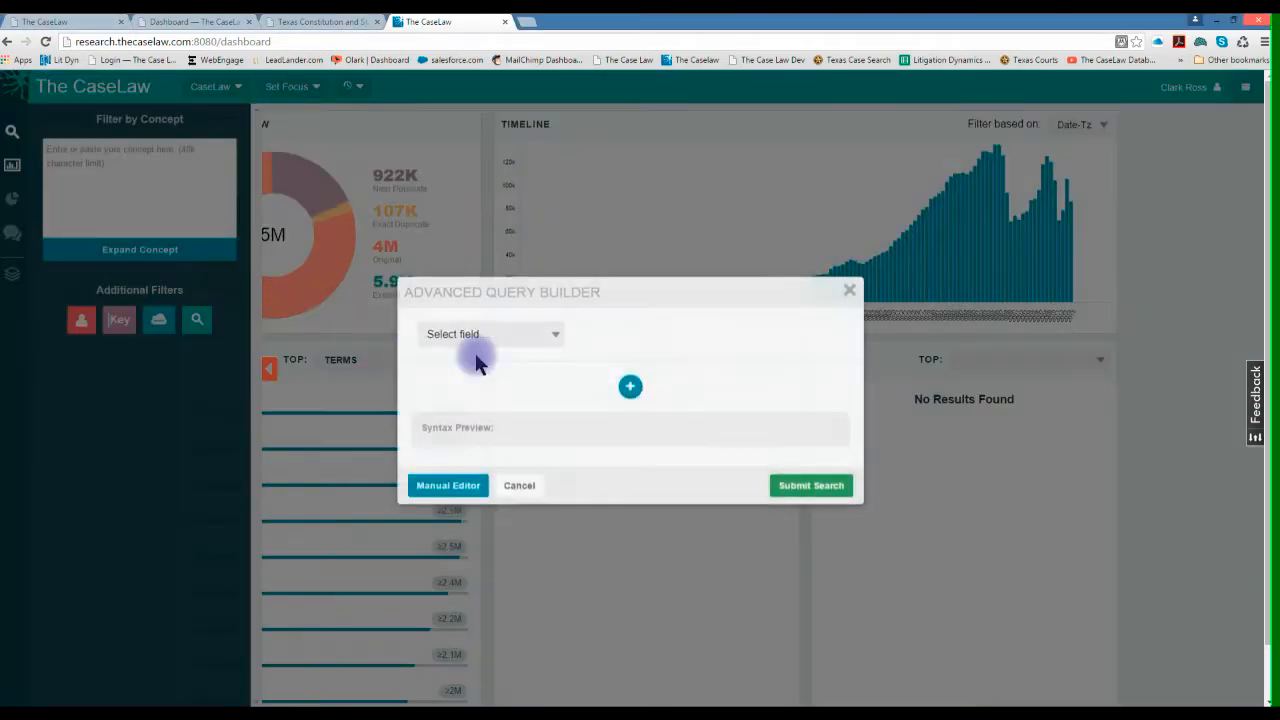
{"action": "left_click", "coordinate": [551, 334]}
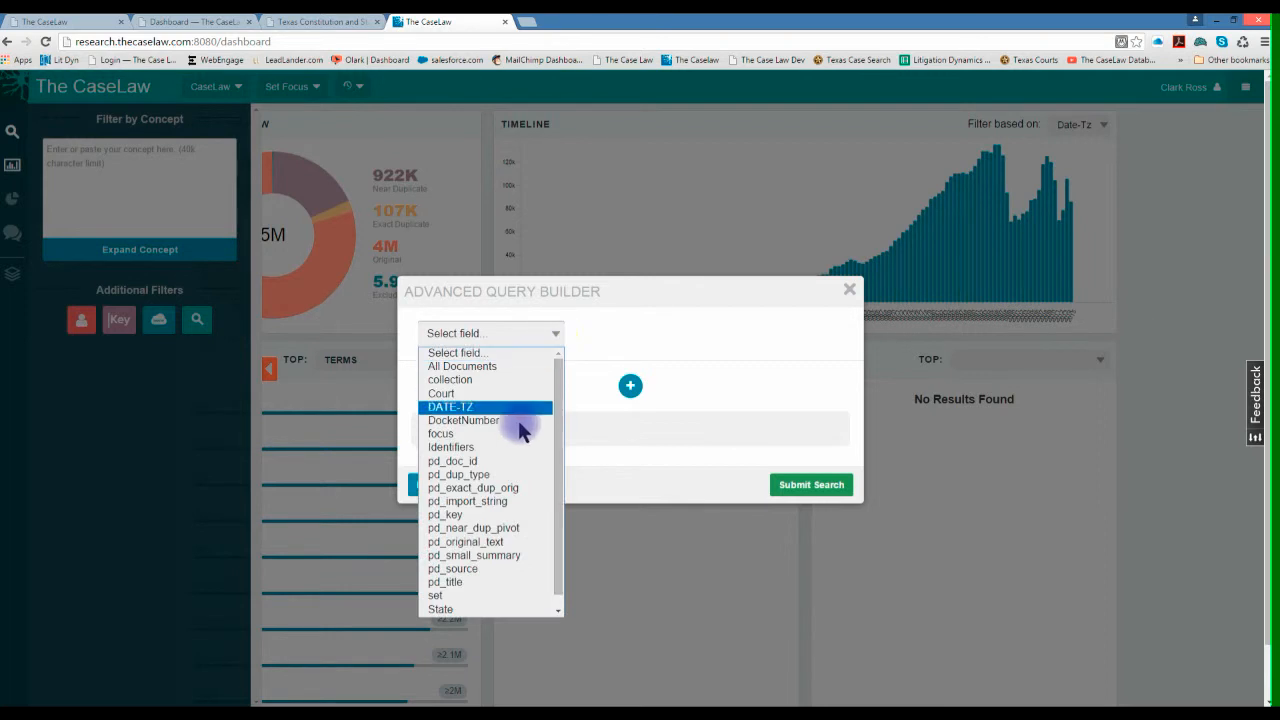
{"action": "left_click", "coordinate": [485, 582]}
{"action": "left_click", "coordinate": [594, 336]}
{"action": "right_click", "coordinate": [594, 336]}
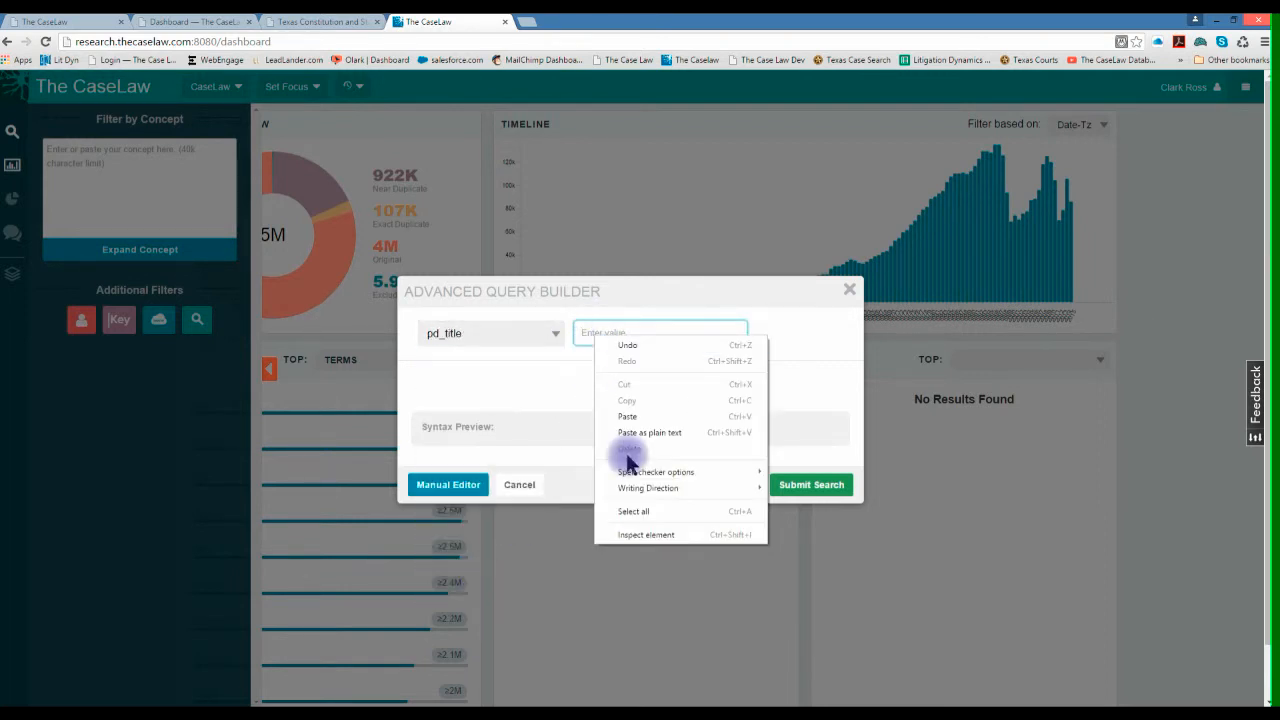
{"action": "left_click", "coordinate": [643, 417]}
{"action": "left_click", "coordinate": [791, 492]}
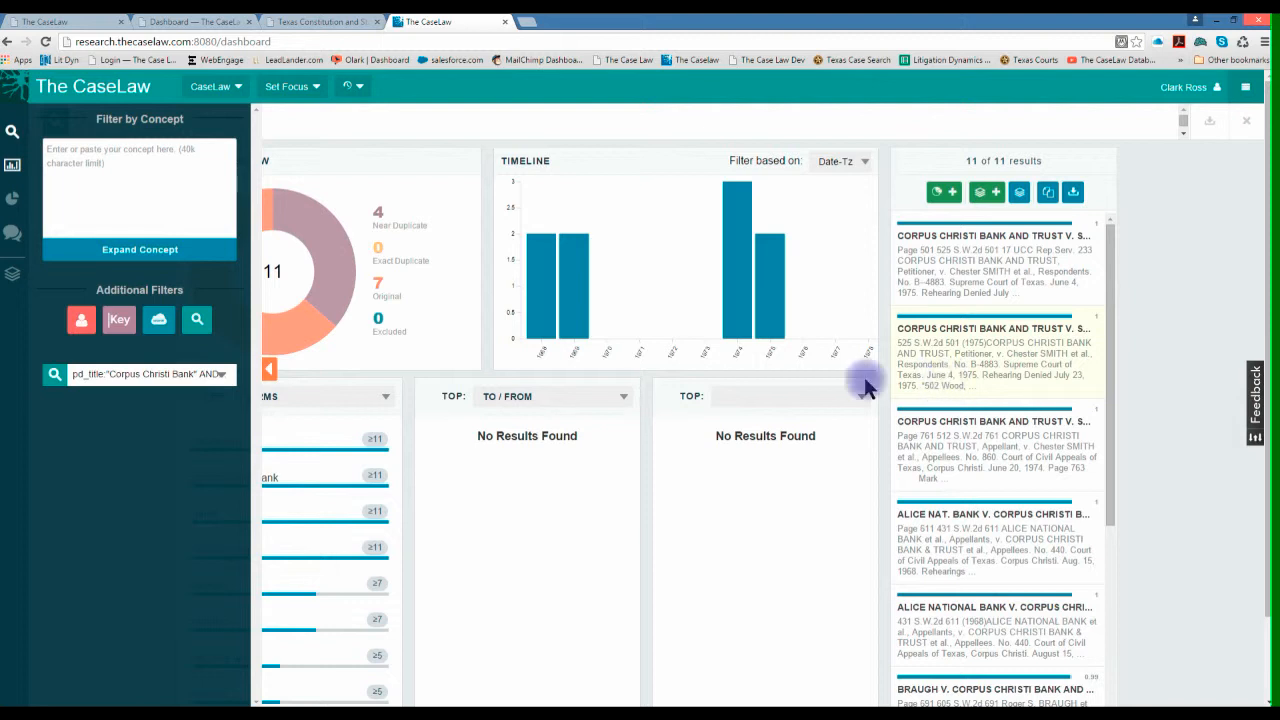
- Edit the title query, switch its field to DATE-TZ, browse the date range calendar back to October 2015 and cancel the edit
{"action": "left_click", "coordinate": [219, 376]}
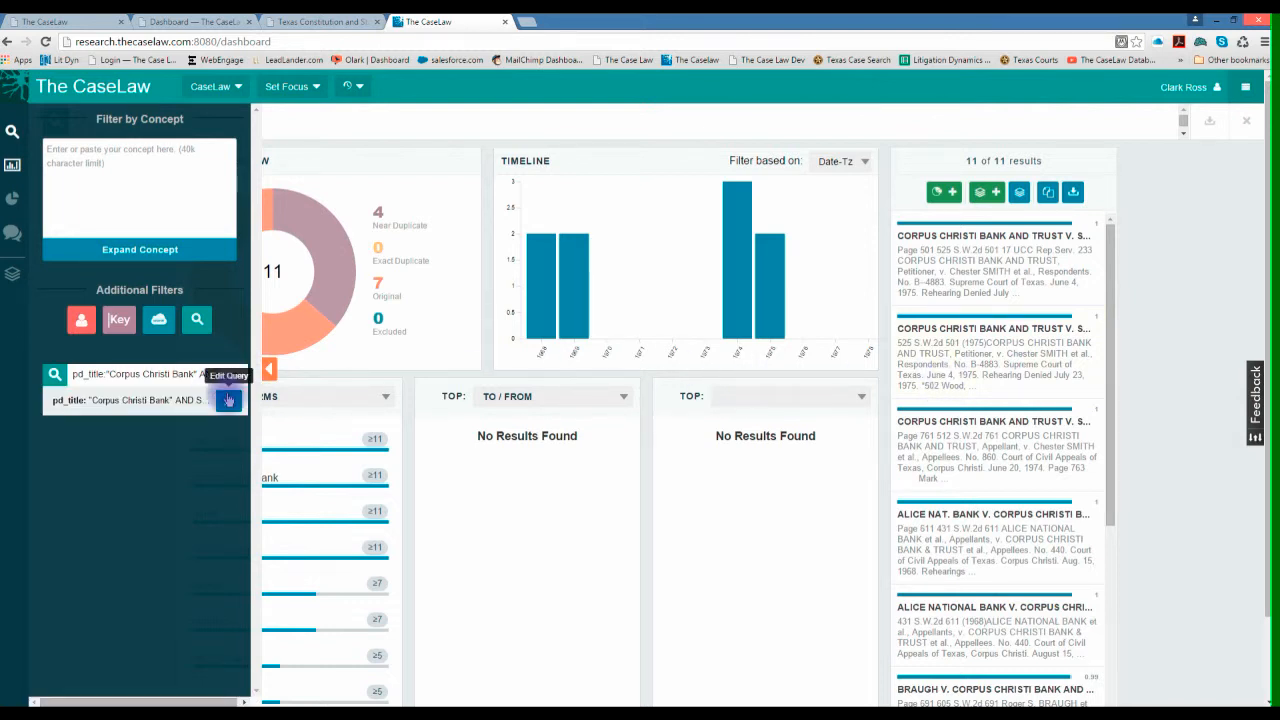
{"action": "left_click", "coordinate": [230, 401]}
{"action": "left_click", "coordinate": [552, 327]}
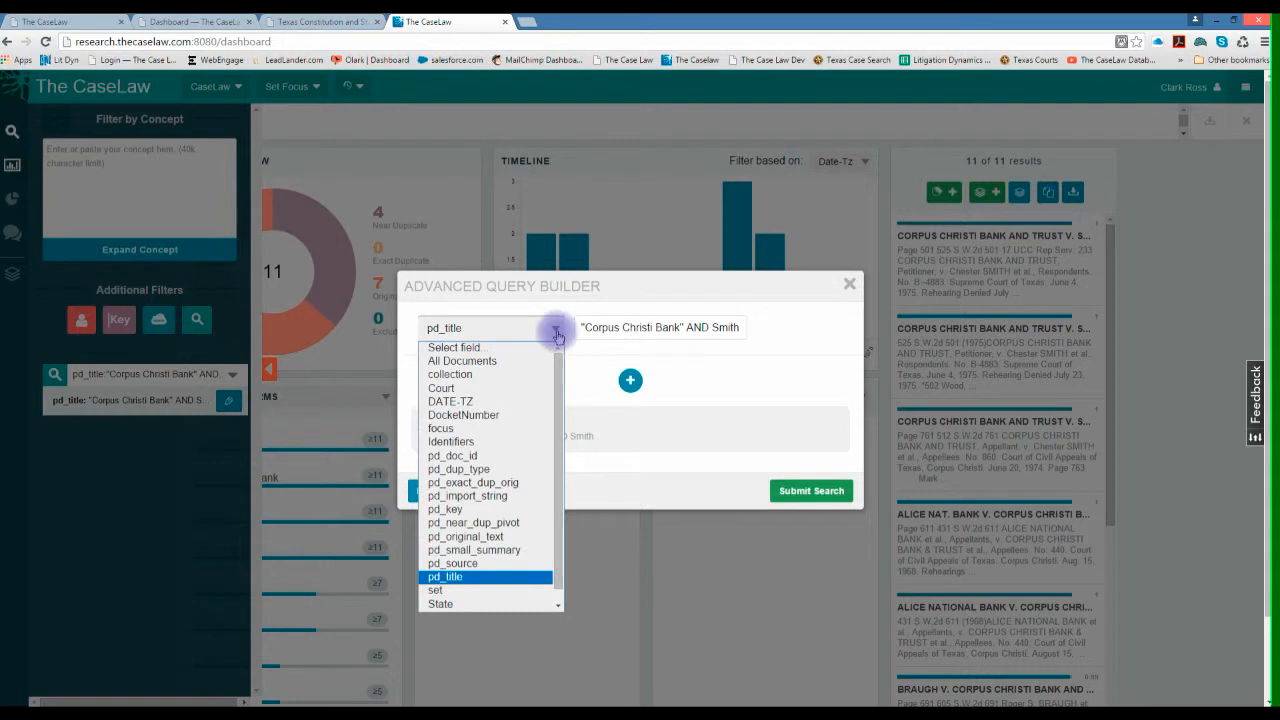
{"action": "left_click", "coordinate": [443, 403]}
{"action": "left_click", "coordinate": [607, 328]}
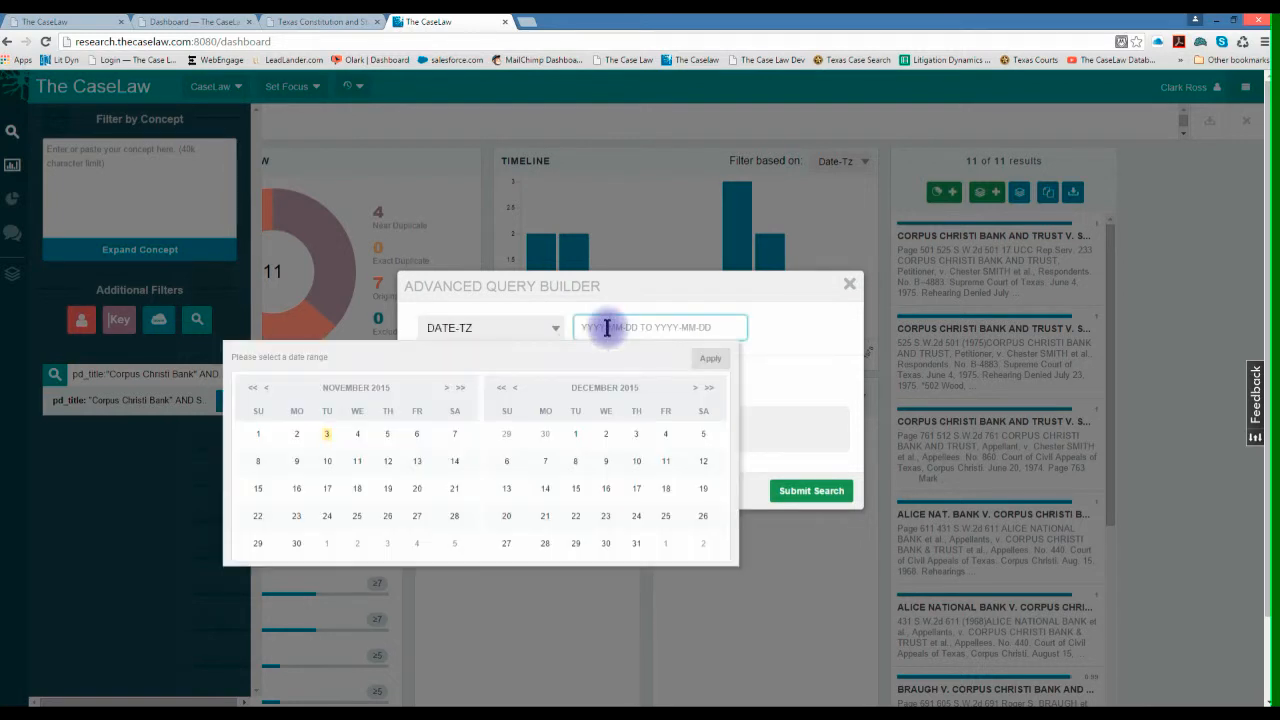
{"action": "left_click", "coordinate": [266, 387]}
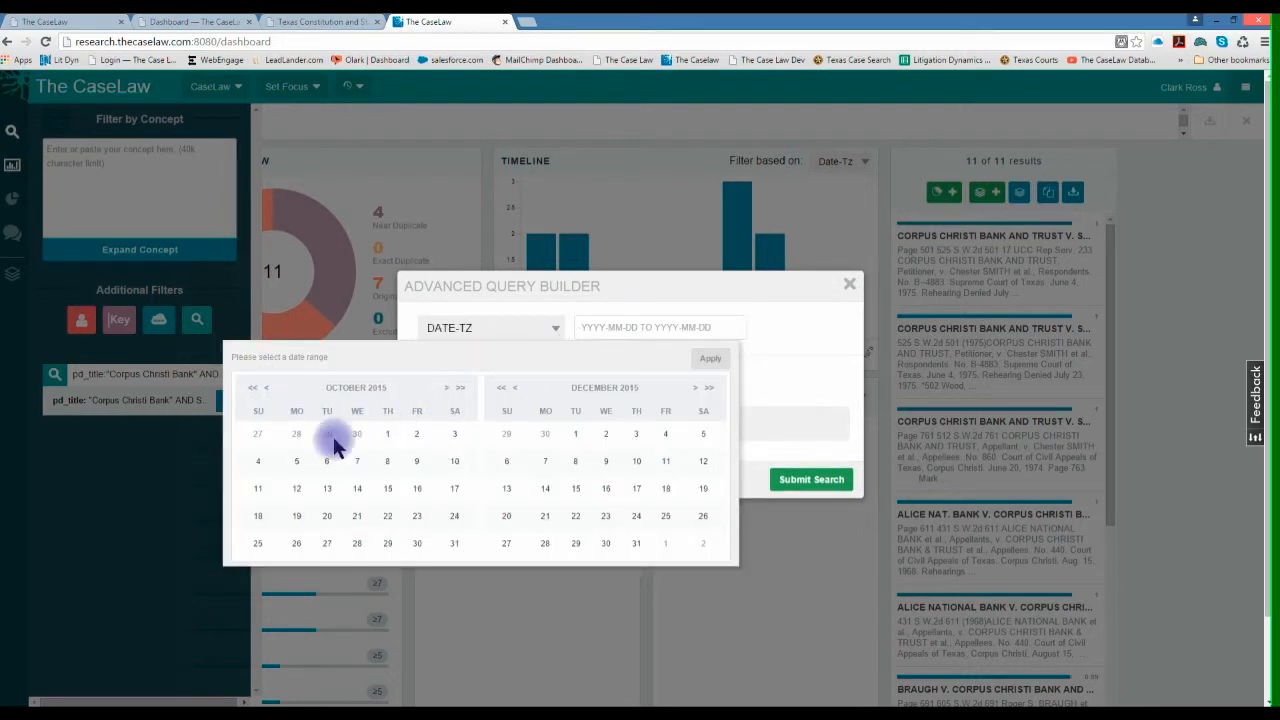
{"action": "left_click", "coordinate": [755, 455]}
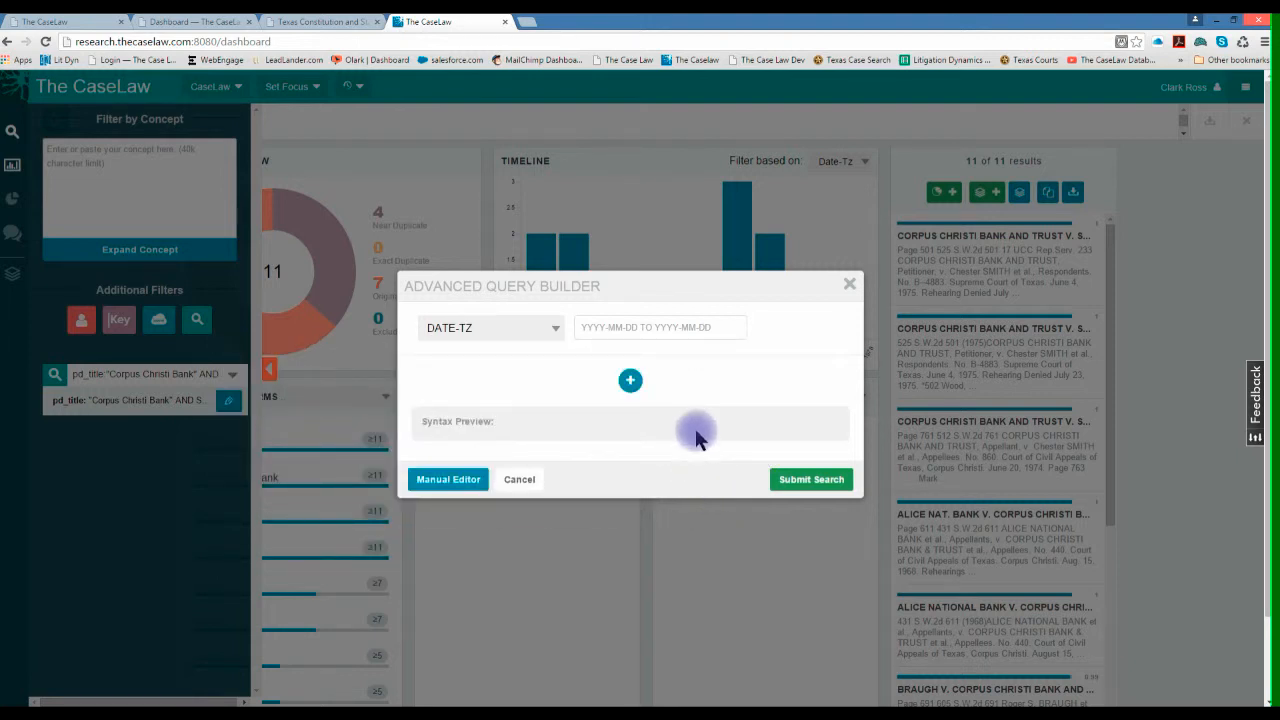
{"action": "left_click", "coordinate": [525, 480]}
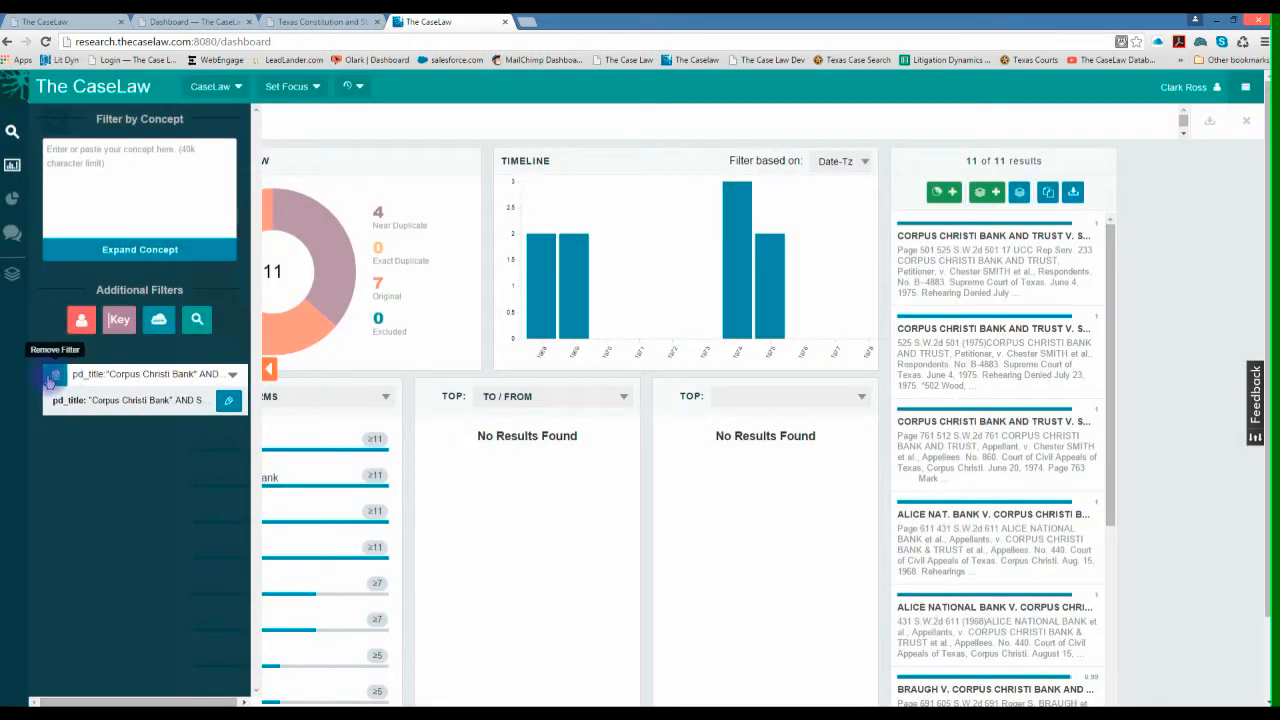
- Remove the title filter and submit an advanced query with the State field set to Federal
{"action": "left_click", "coordinate": [130, 372]}
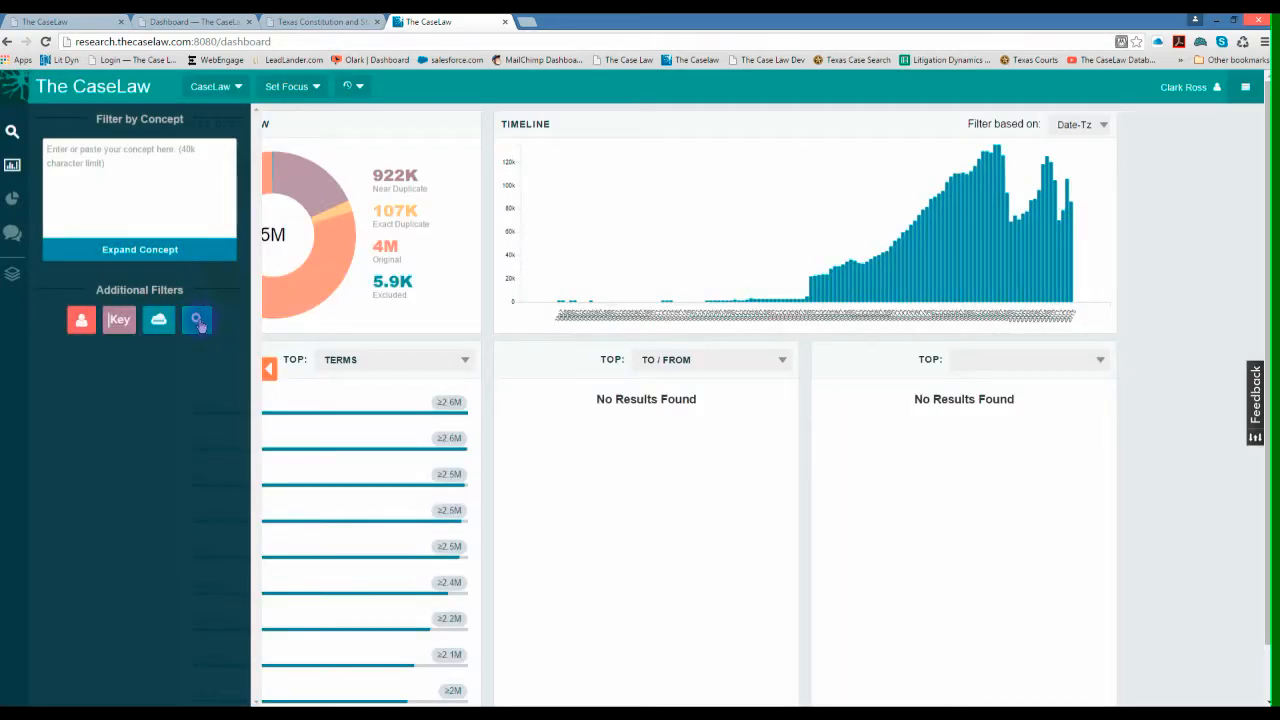
{"action": "left_click", "coordinate": [198, 320]}
{"action": "left_click", "coordinate": [556, 341]}
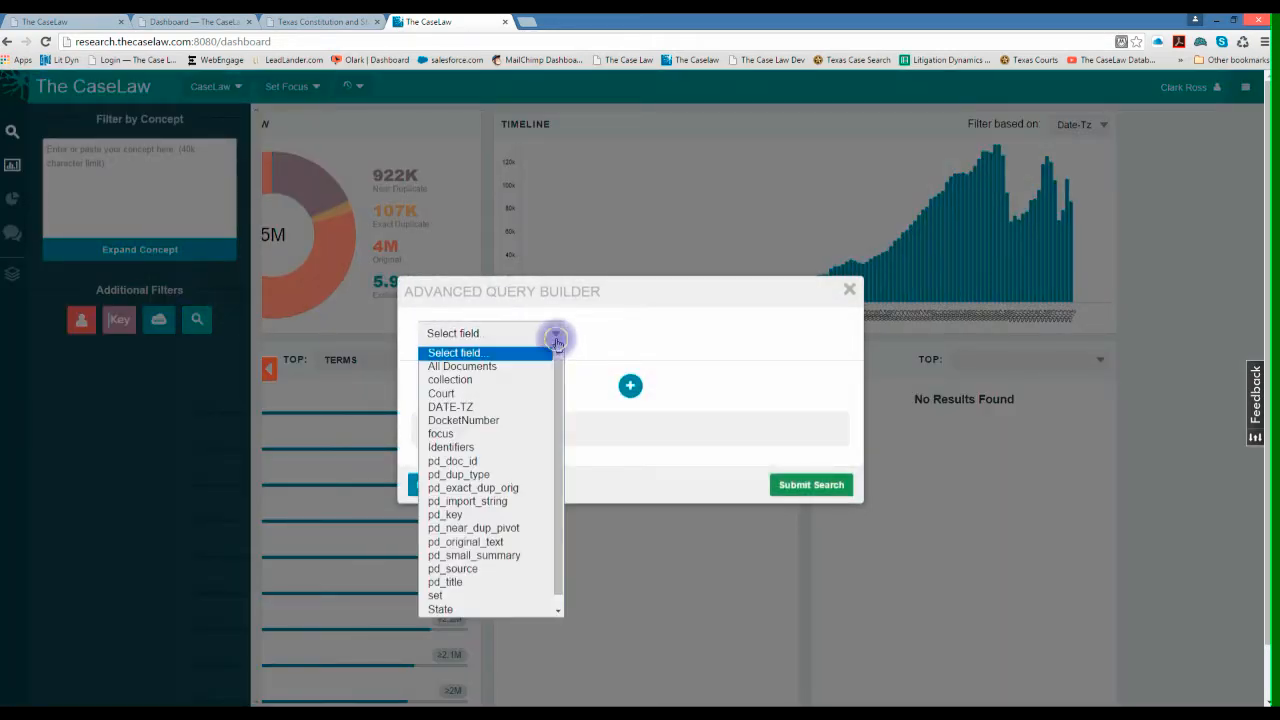
{"action": "left_click", "coordinate": [440, 609]}
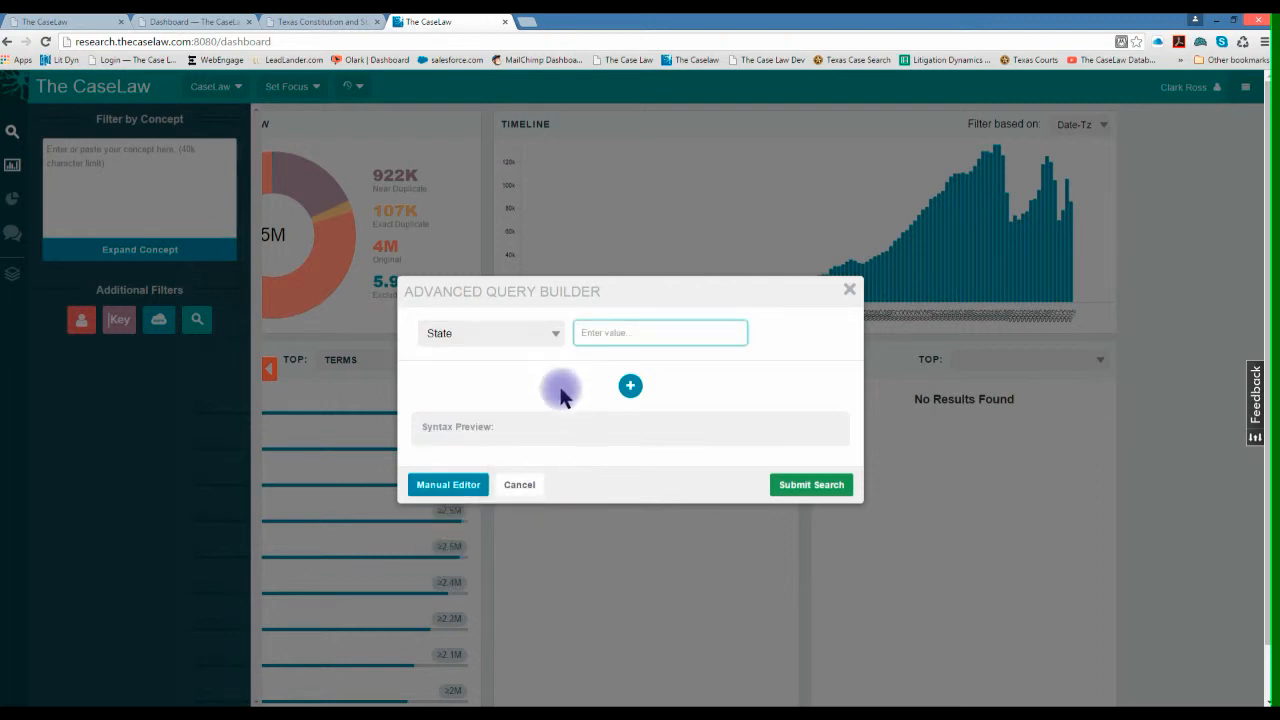
{"action": "type", "text": "fede"}
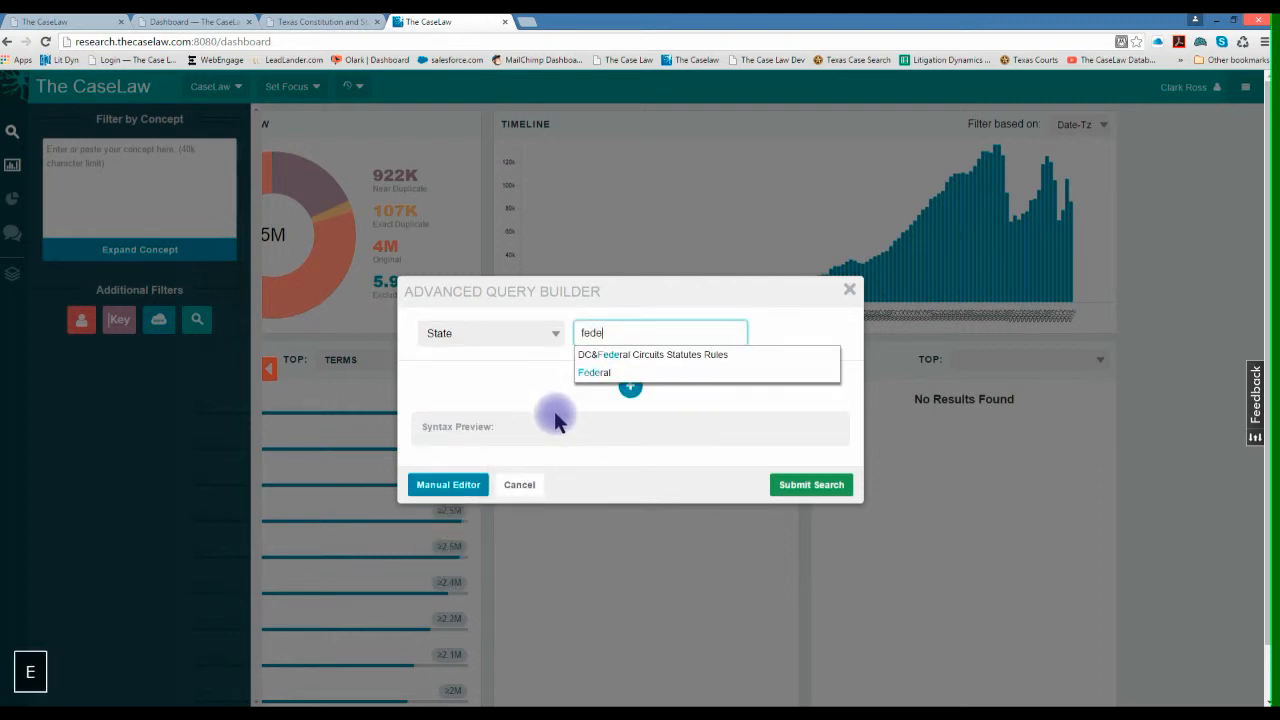
{"action": "left_click", "coordinate": [593, 373]}
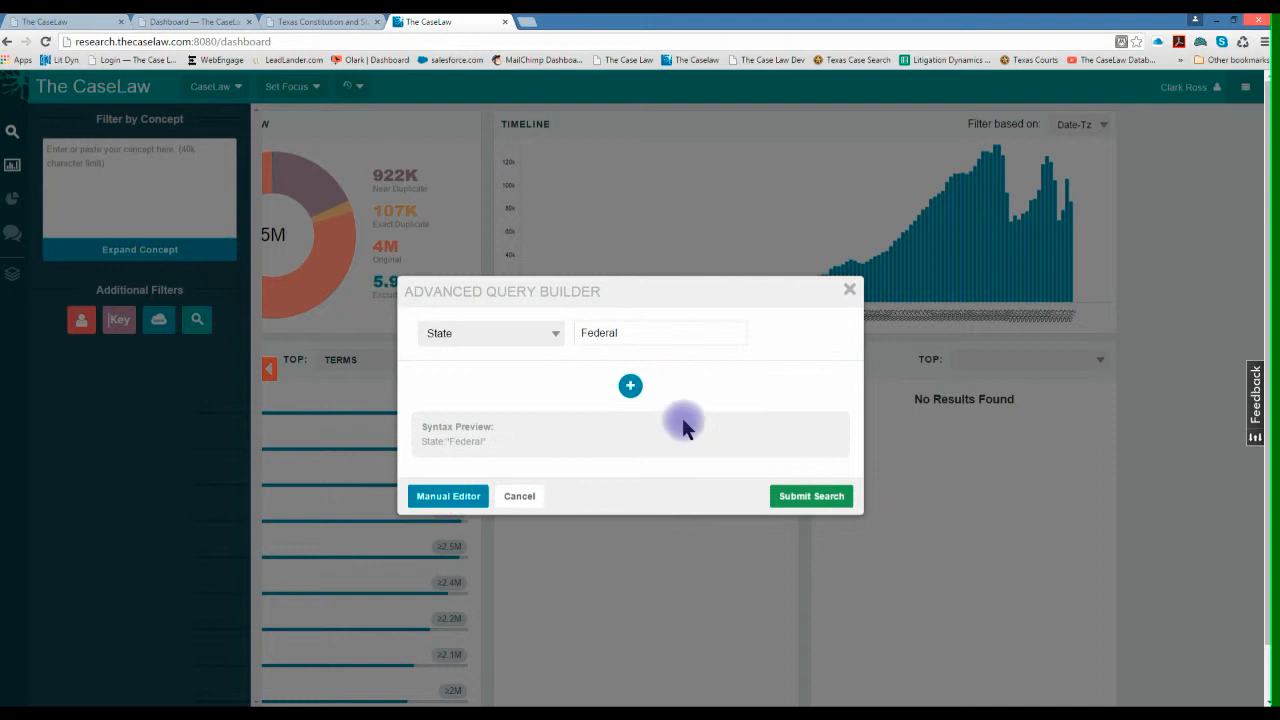
{"action": "left_click", "coordinate": [809, 506]}
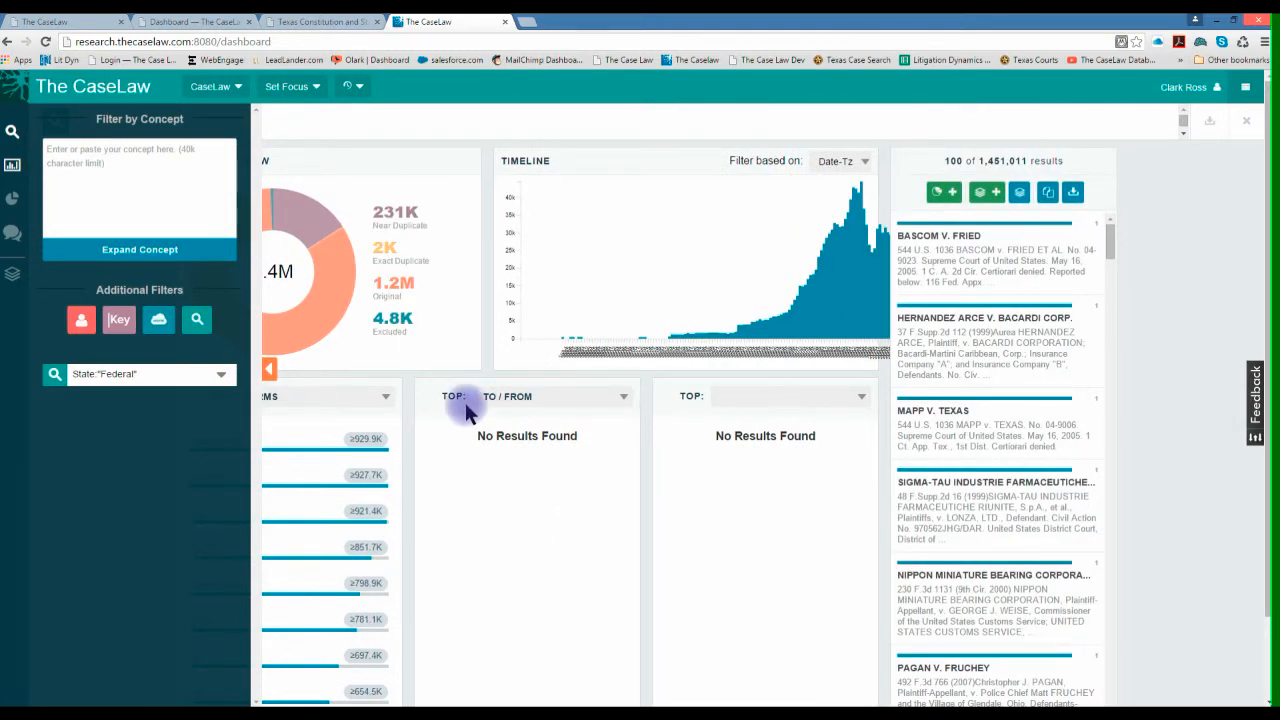
- Change the TO / FROM top list to COURT and remove the State filter for Federal
{"action": "left_click", "coordinate": [623, 400]}
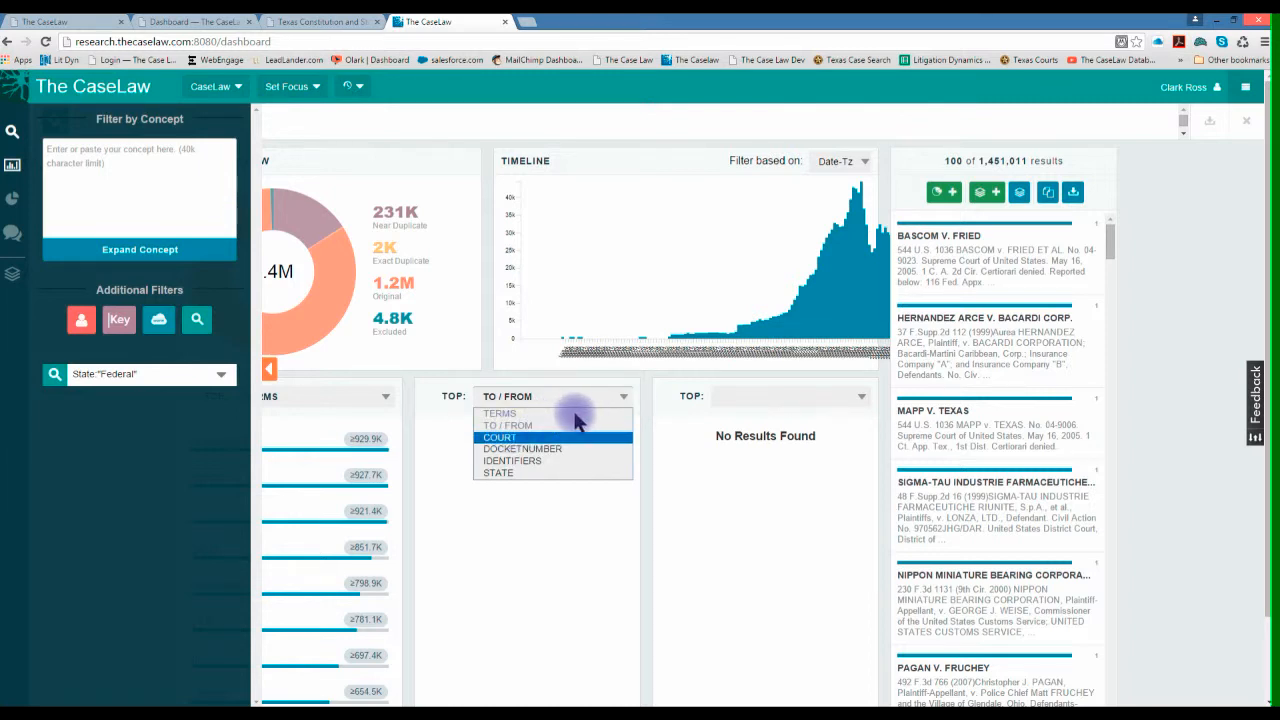
{"action": "left_click", "coordinate": [623, 400]}
{"action": "left_click", "coordinate": [621, 398]}
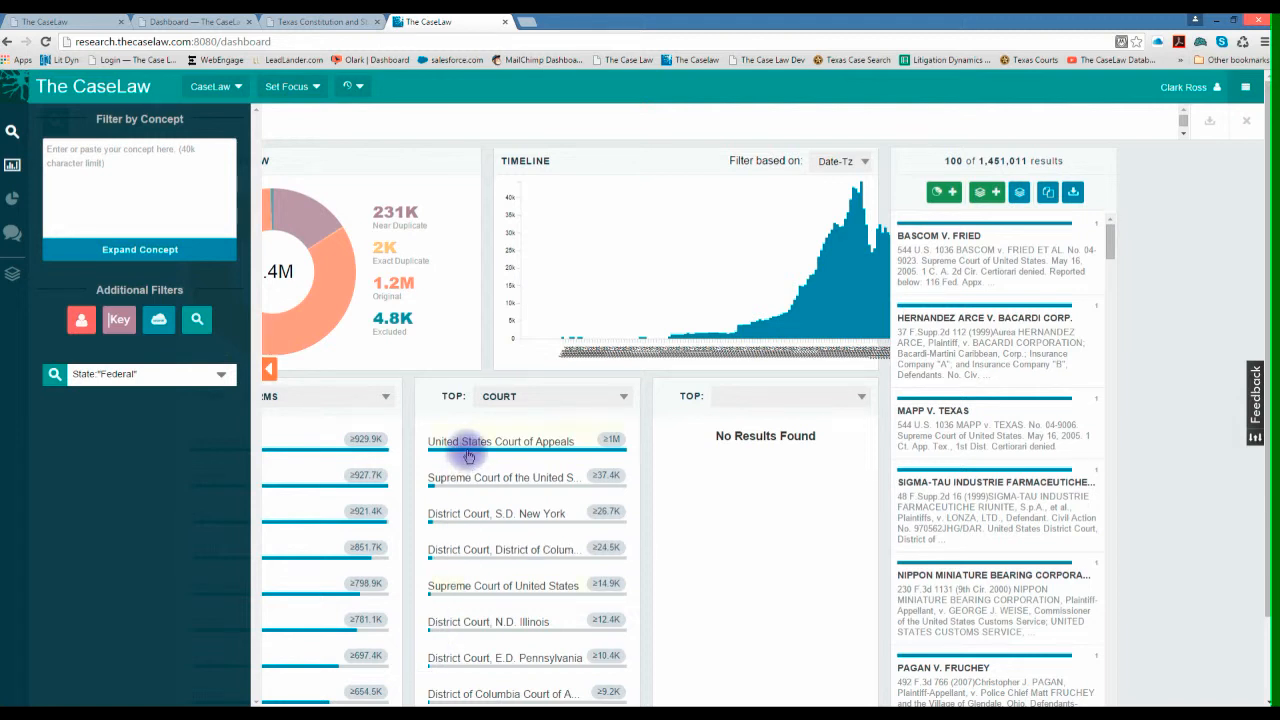
{"action": "left_click", "coordinate": [57, 375]}
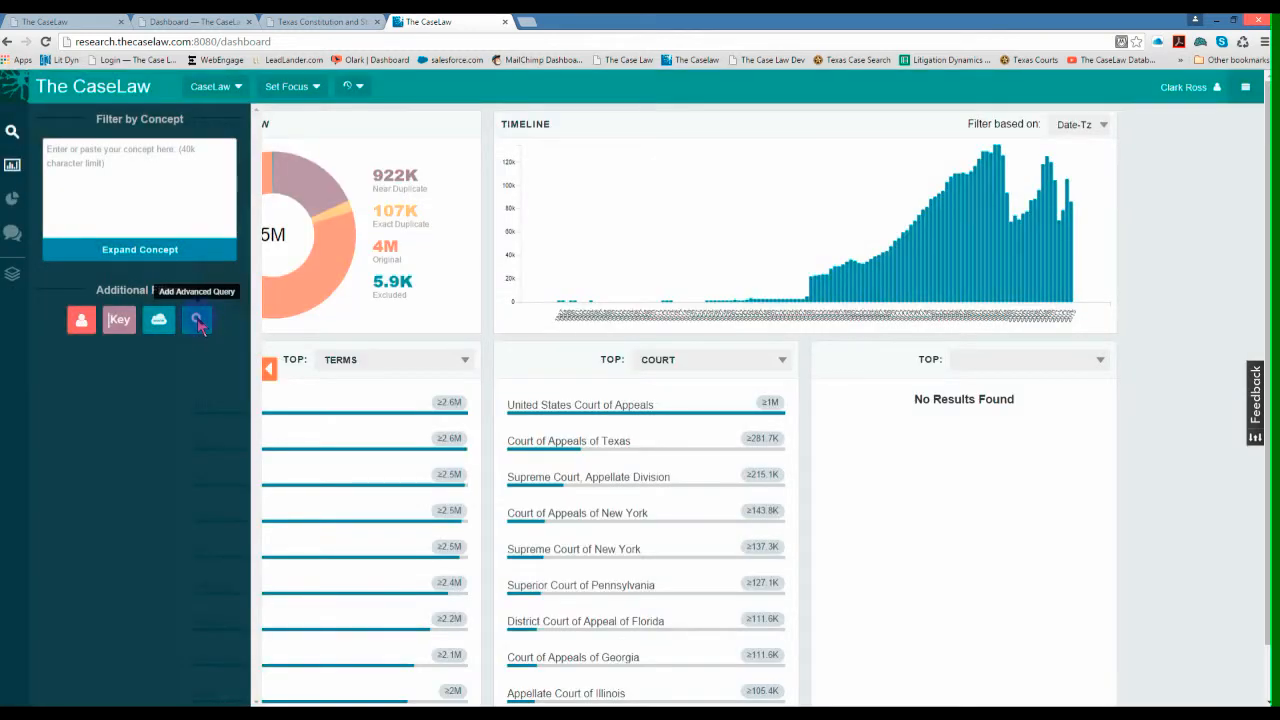
- Start an advanced query on the Court field, enter "united" to view matching court suggestions and cancel the query
{"action": "left_click", "coordinate": [197, 320]}
{"action": "left_click", "coordinate": [558, 337]}
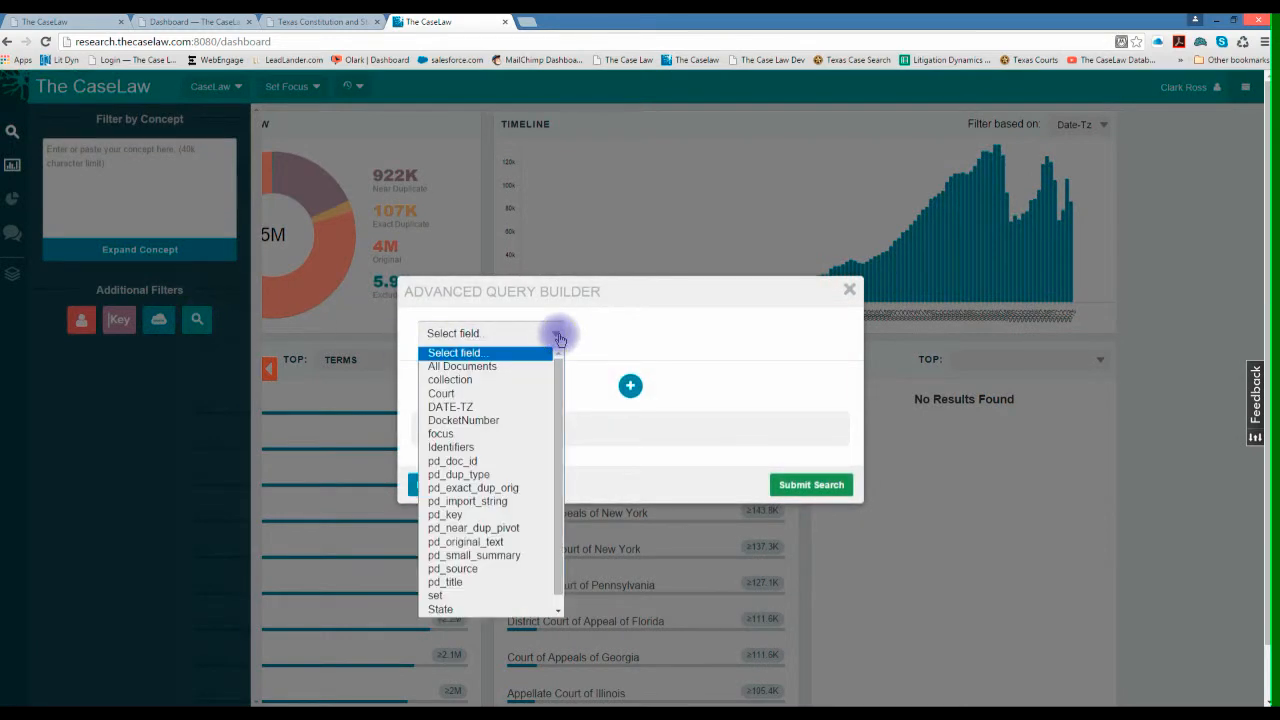
{"action": "left_click", "coordinate": [468, 393]}
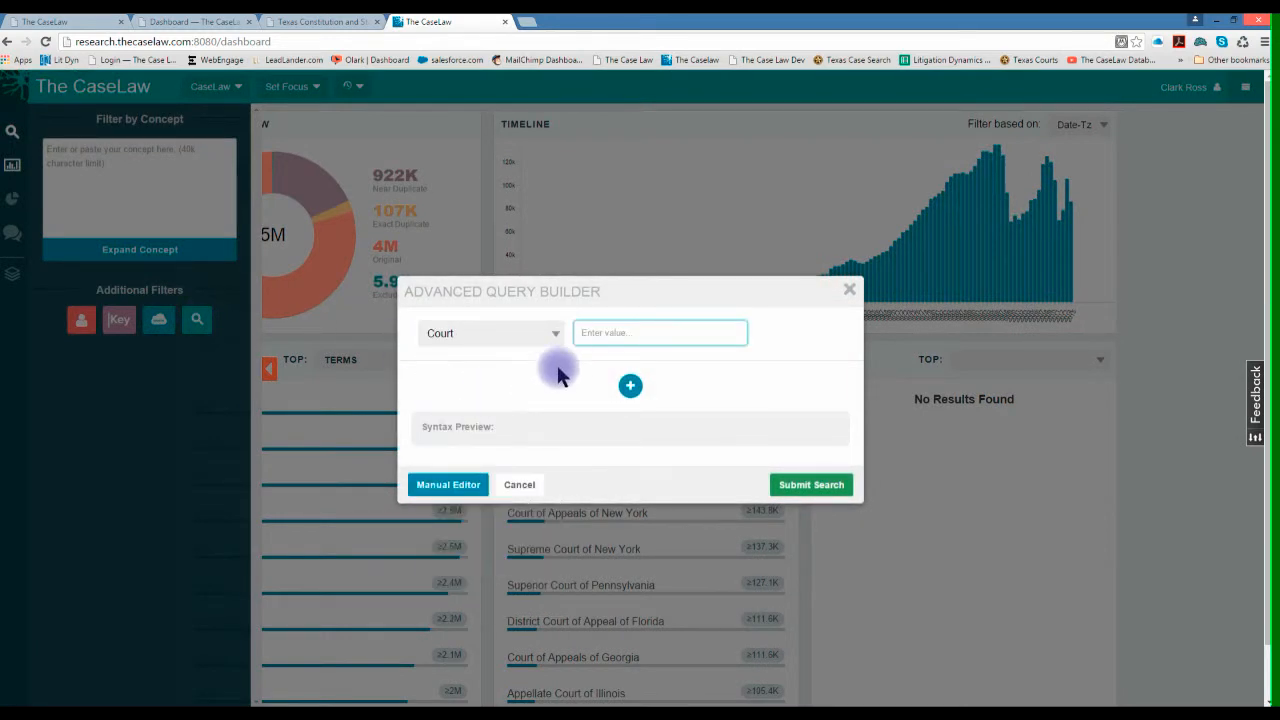
{"action": "type", "text": "united"}
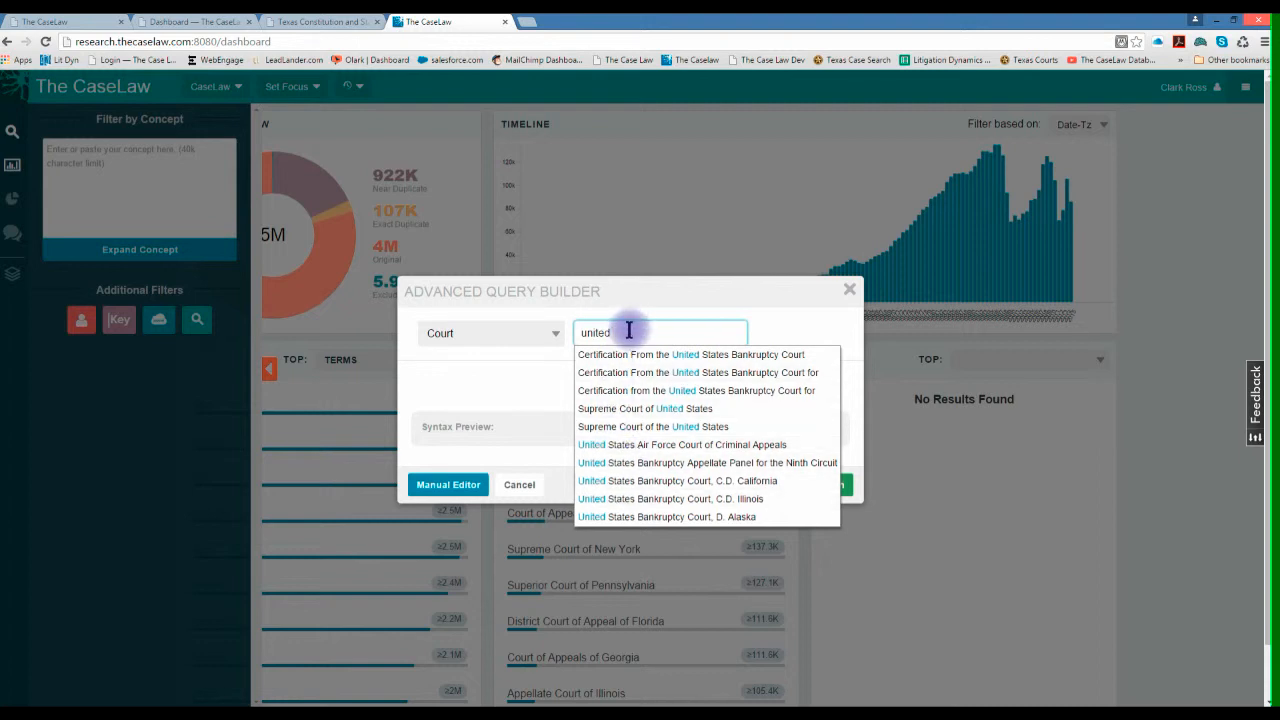
{"action": "left_click", "coordinate": [551, 479]}
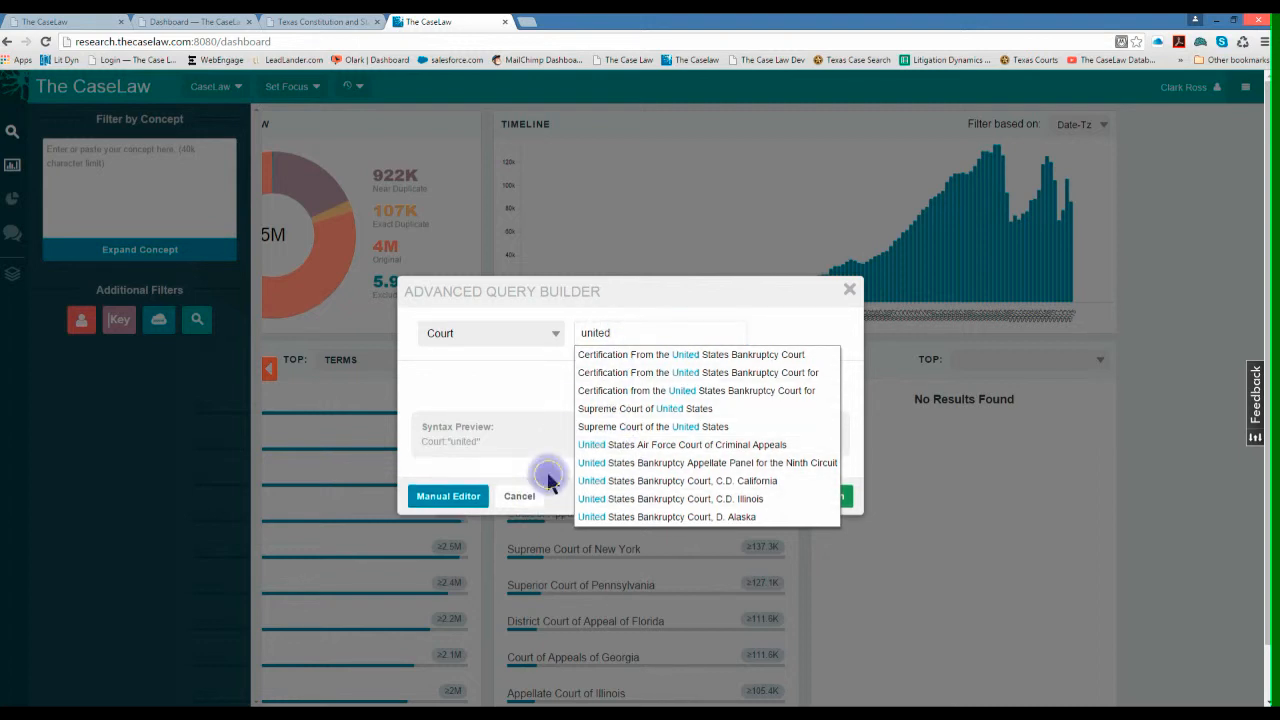
{"action": "left_click", "coordinate": [518, 495]}
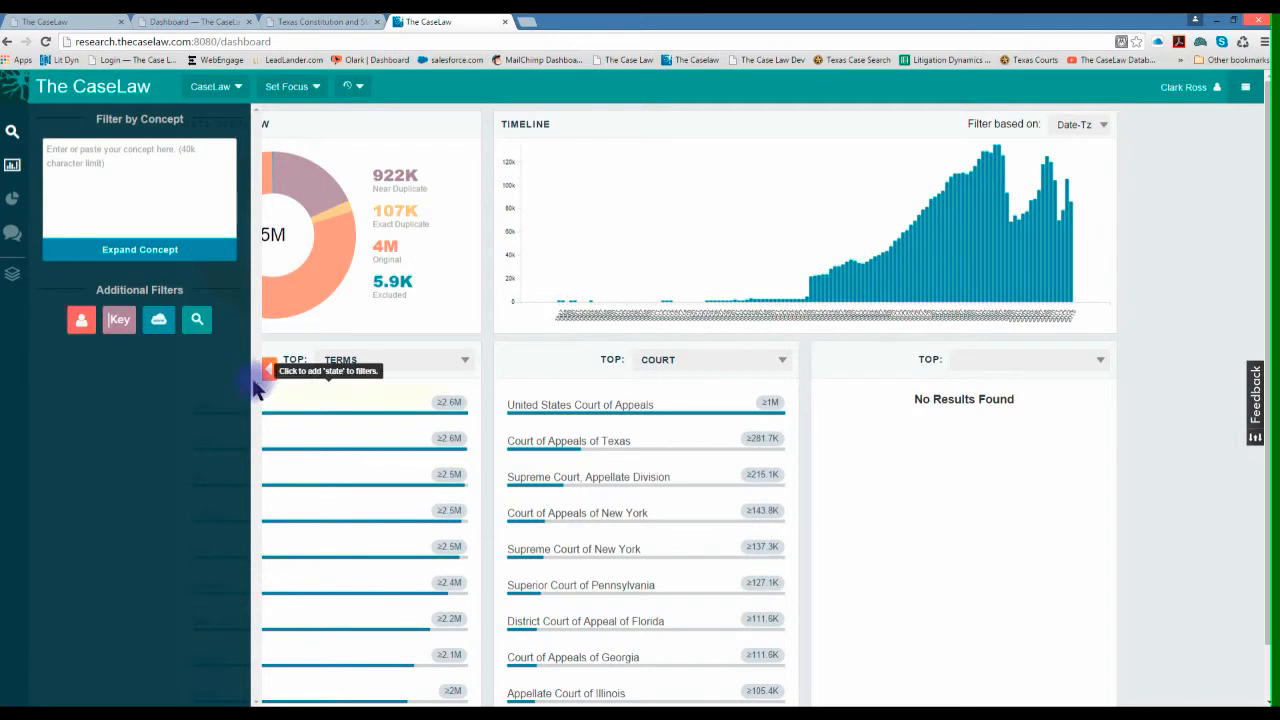
- Start an advanced query with the State field set to Texas
{"action": "left_click", "coordinate": [199, 321]}
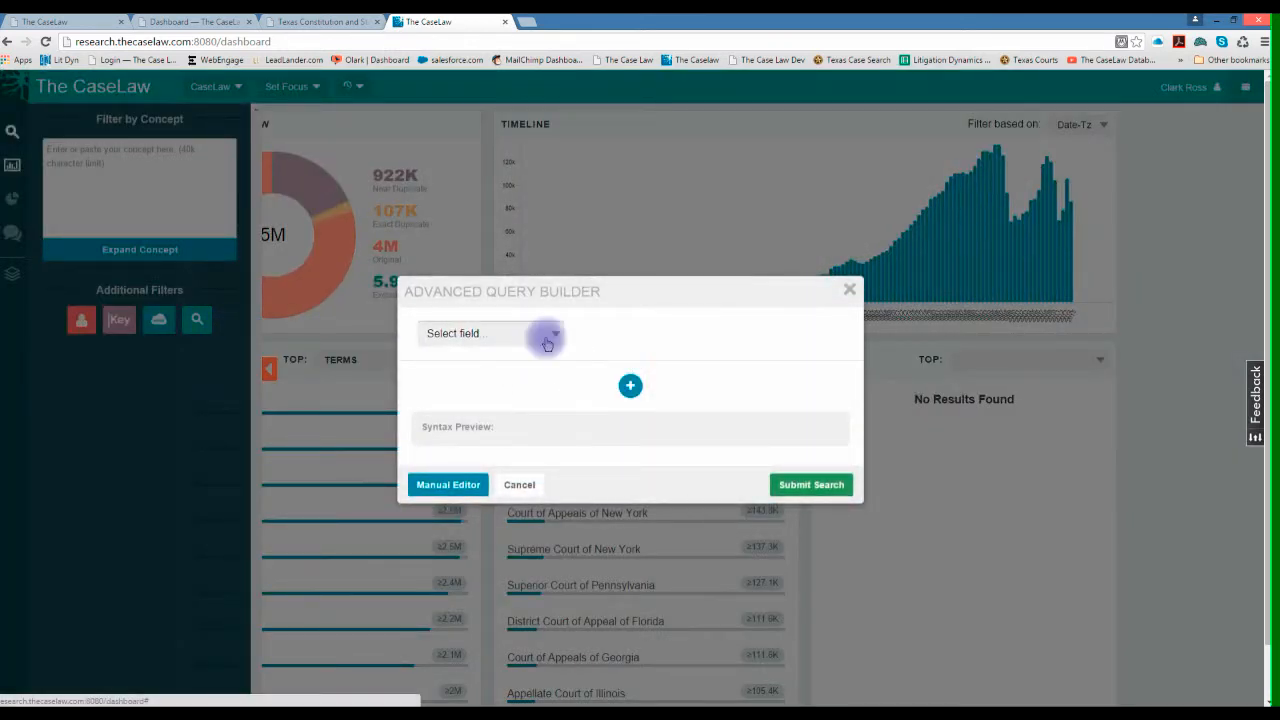
{"action": "left_click", "coordinate": [547, 340]}
{"action": "left_click", "coordinate": [443, 604]}
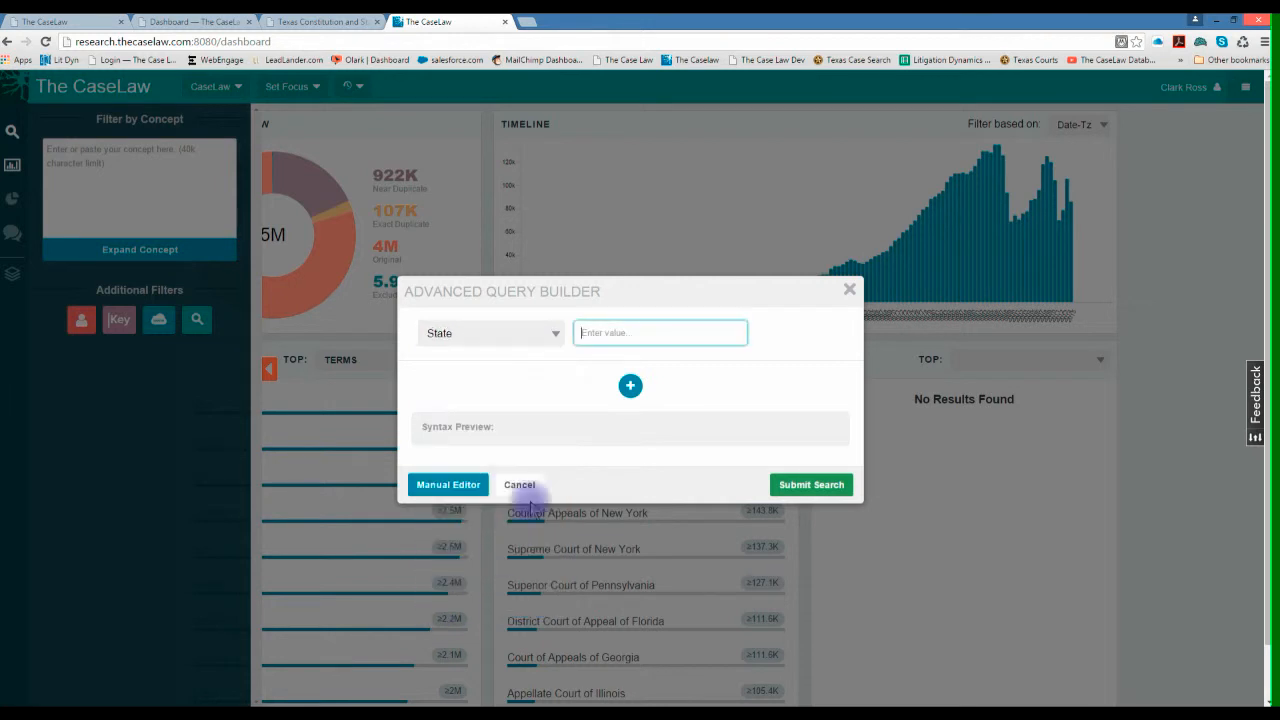
{"action": "left_click", "coordinate": [590, 340]}
{"action": "type", "text": "te"}
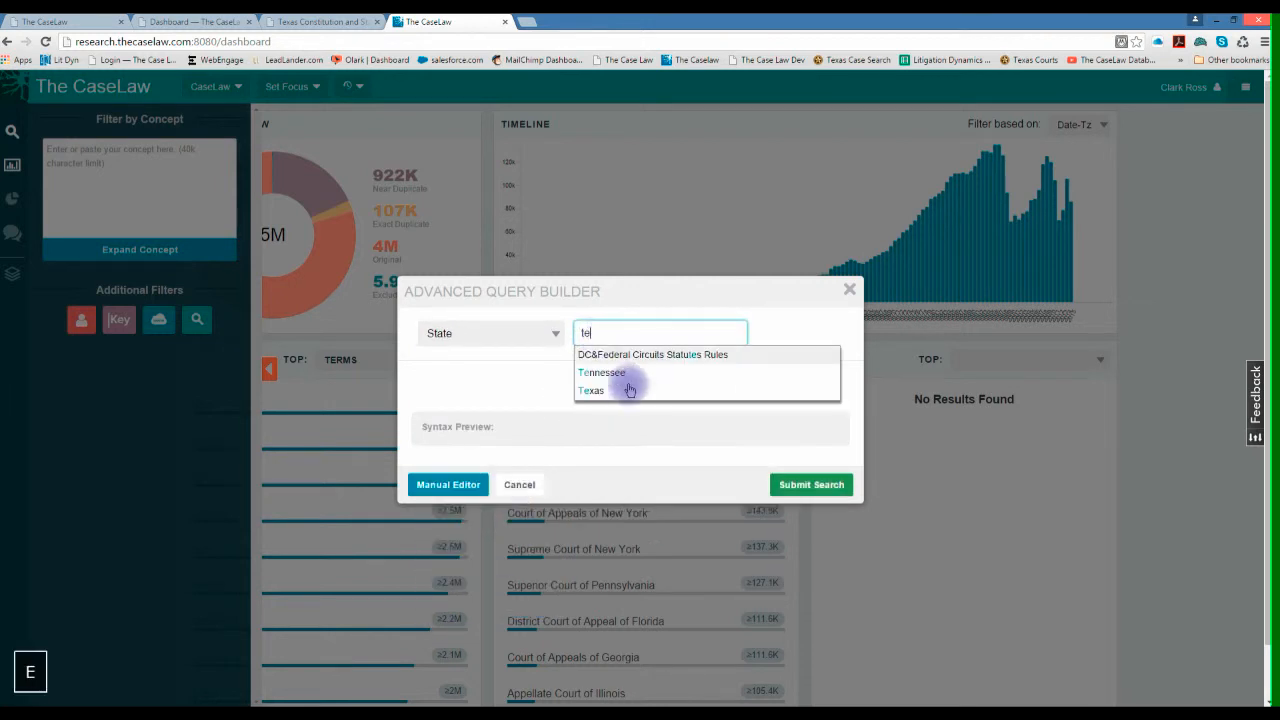
{"action": "left_click", "coordinate": [620, 389]}
- Add a second query condition, try the NOT and AND operators, browse its available fields and cancel the query builder
{"action": "left_click", "coordinate": [630, 390]}
{"action": "left_click", "coordinate": [466, 388]}
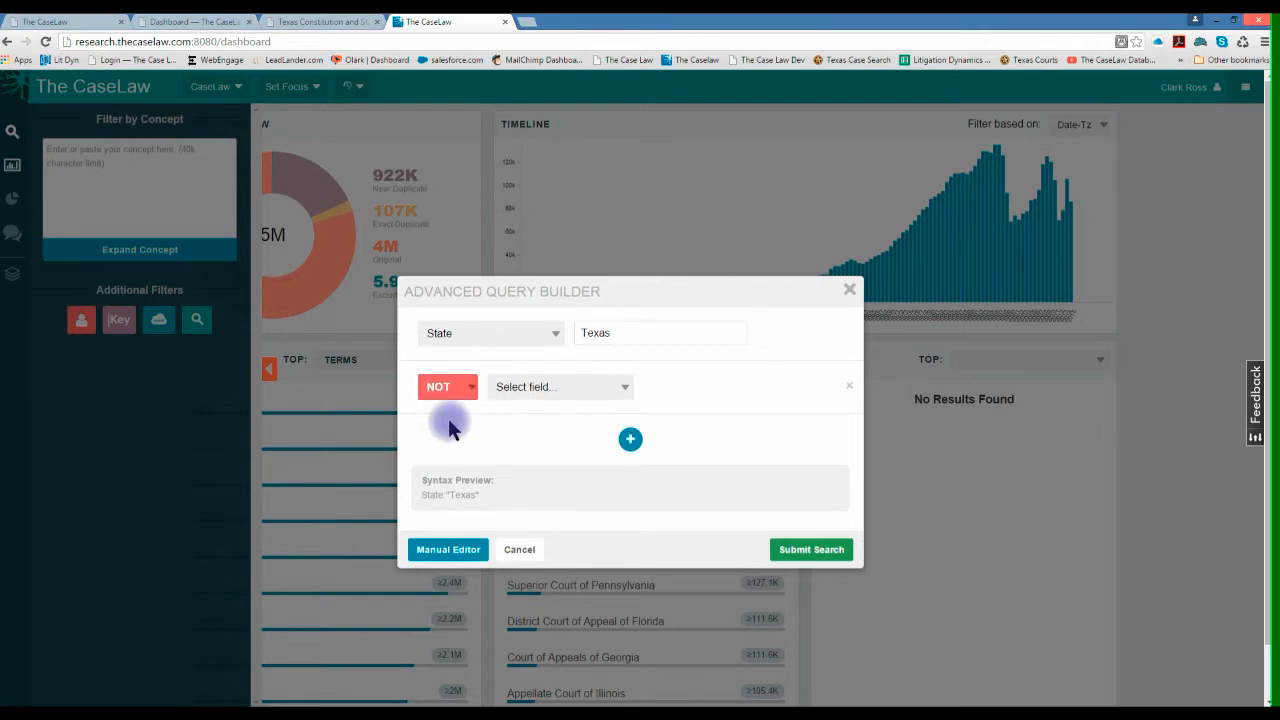
{"action": "left_click", "coordinate": [462, 388]}
{"action": "left_click", "coordinate": [459, 410]}
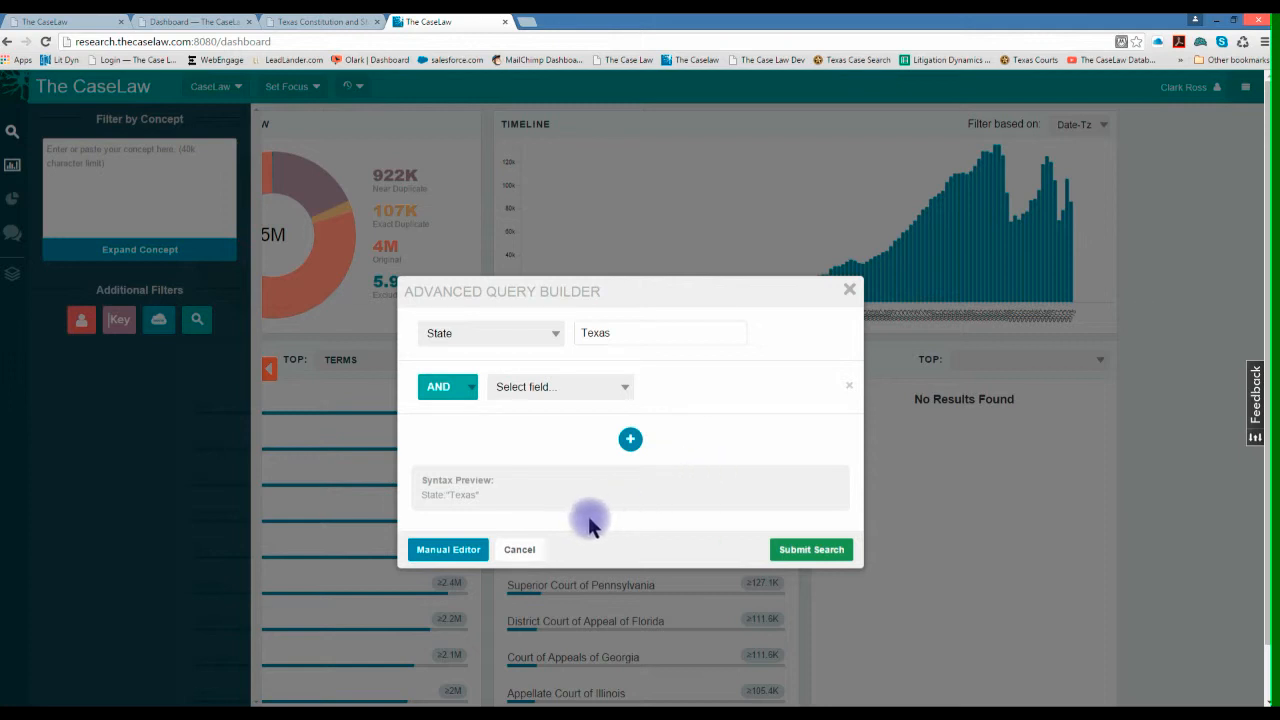
{"action": "left_click", "coordinate": [618, 386]}
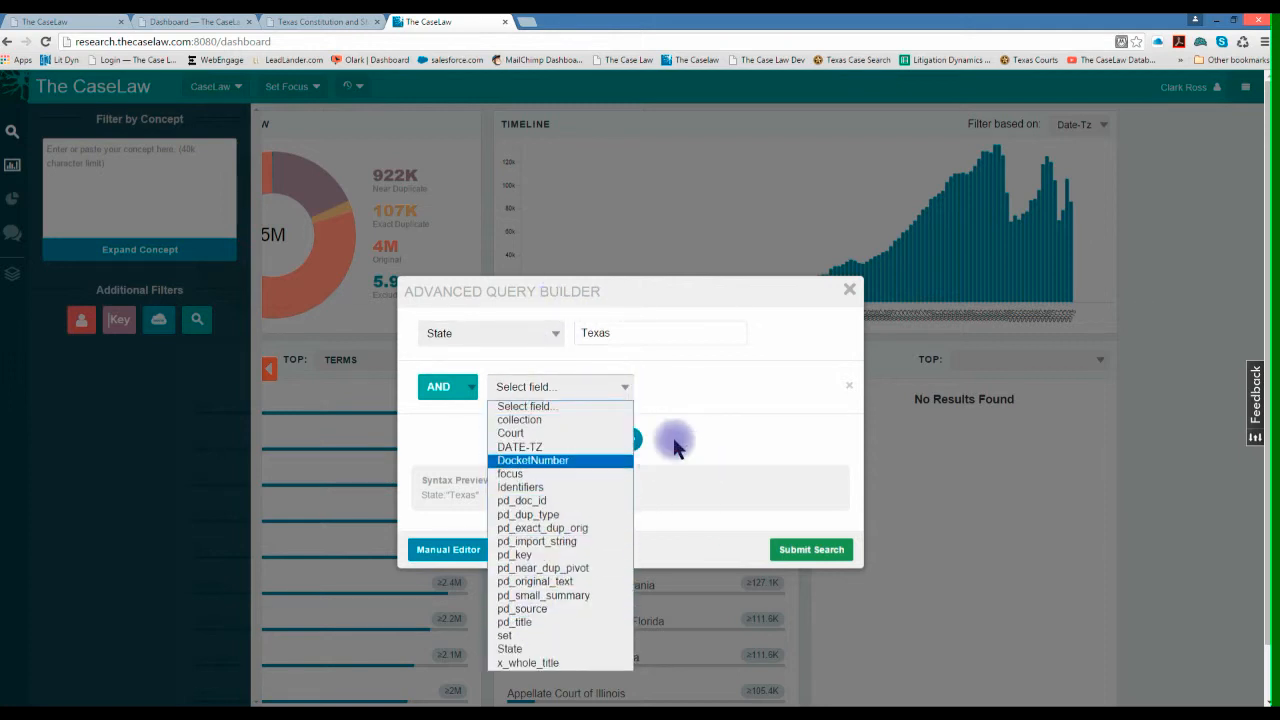
{"action": "left_click", "coordinate": [746, 386]}
{"action": "left_click", "coordinate": [523, 551]}
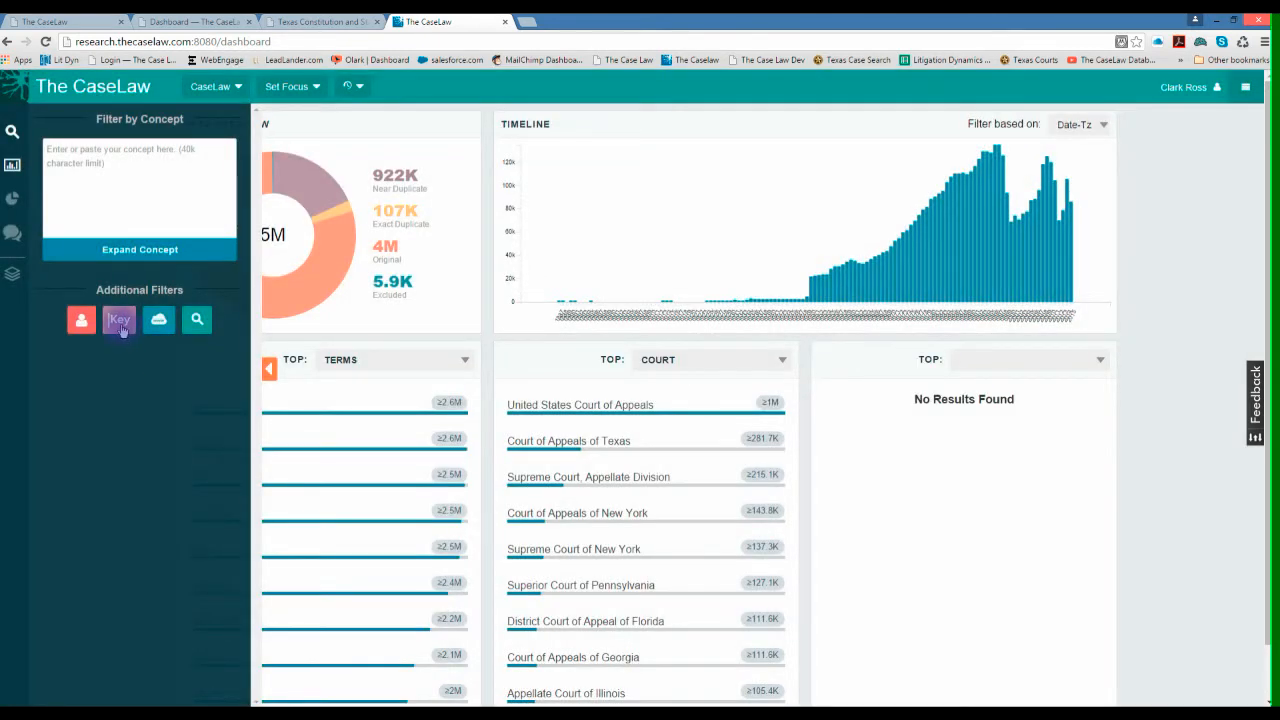
- Add an empty keyword filter and remove it
{"action": "left_click", "coordinate": [119, 322]}
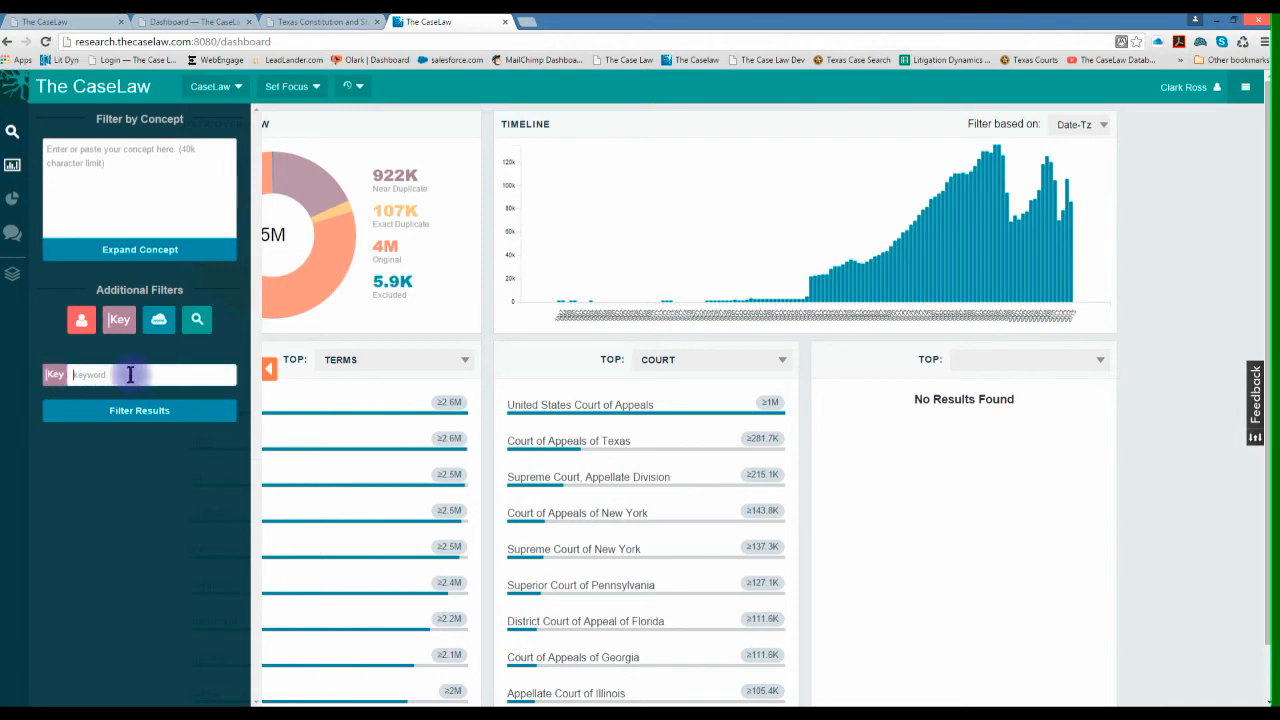
{"action": "left_click", "coordinate": [57, 376]}
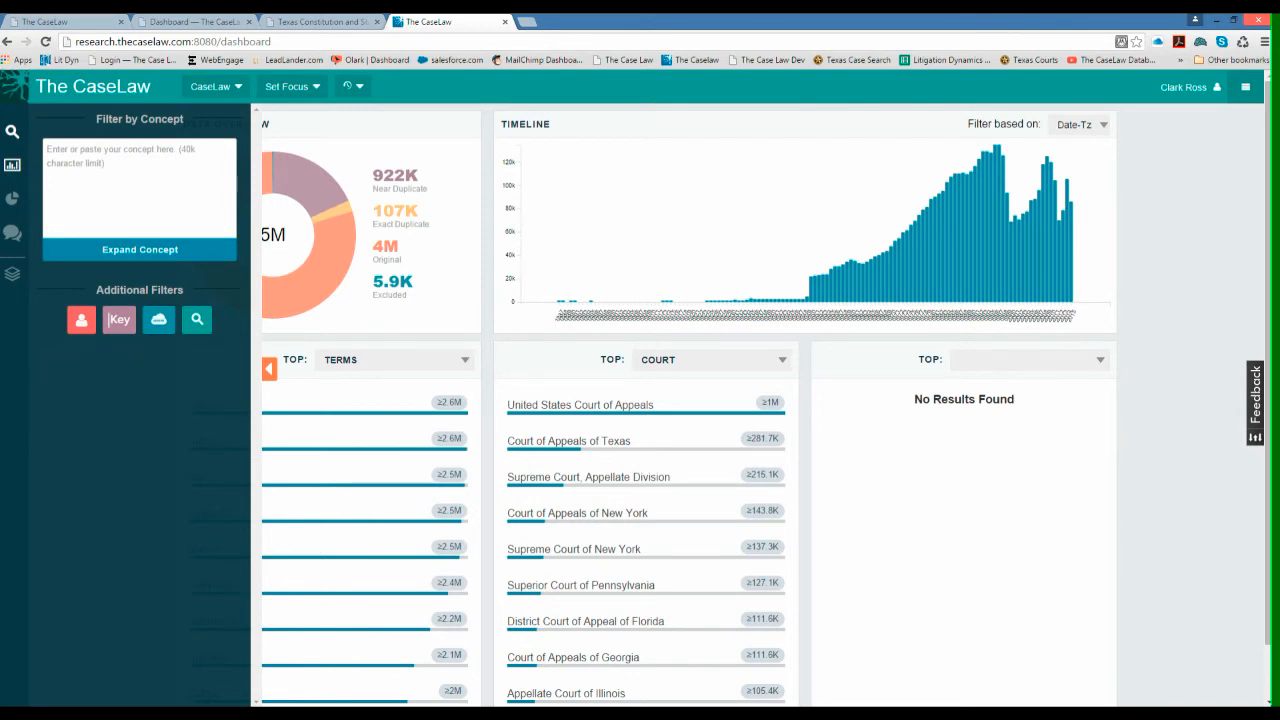